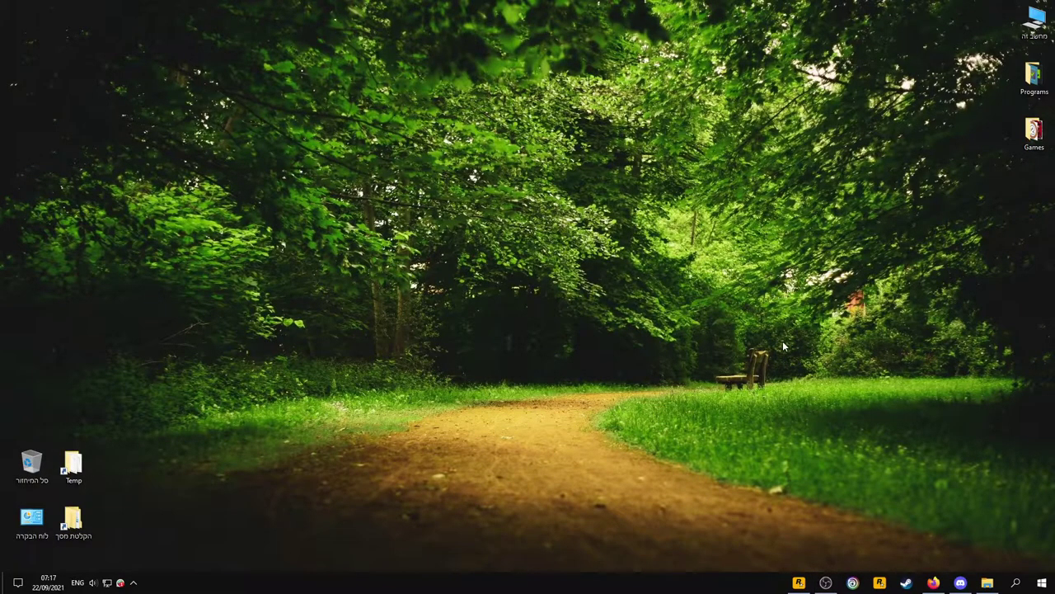
# - Bring the Rockstar Games Launcher back up and move it lower, toward the screen centre
pyautogui.click(798, 582)
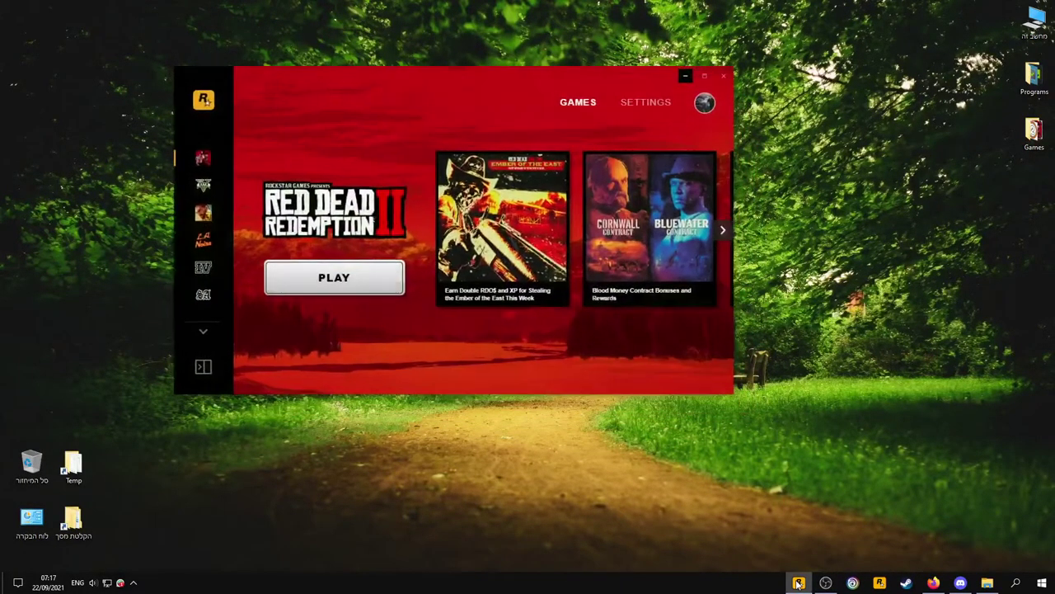
pyautogui.moveTo(468, 76)
pyautogui.mouseDown()
pyautogui.moveTo(536, 99)
pyautogui.moveTo(506, 148)
pyautogui.mouseUp()
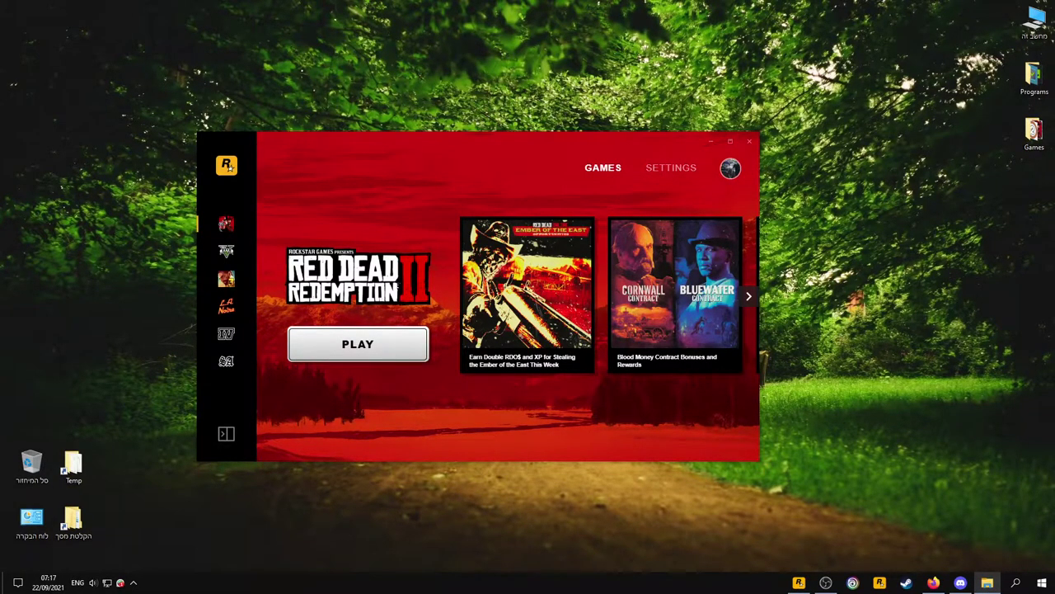
# - Open Documents from File Explorer's jump list and browse into Rockstar Games\Red Dead Redemption 2
pyautogui.rightClick(987, 582)
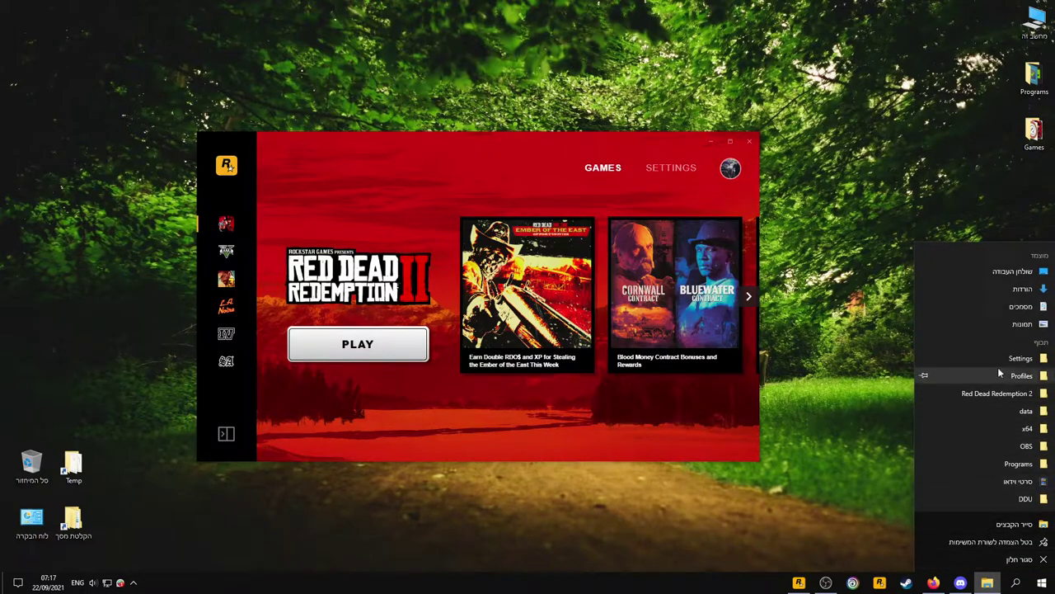
pyautogui.click(1019, 307)
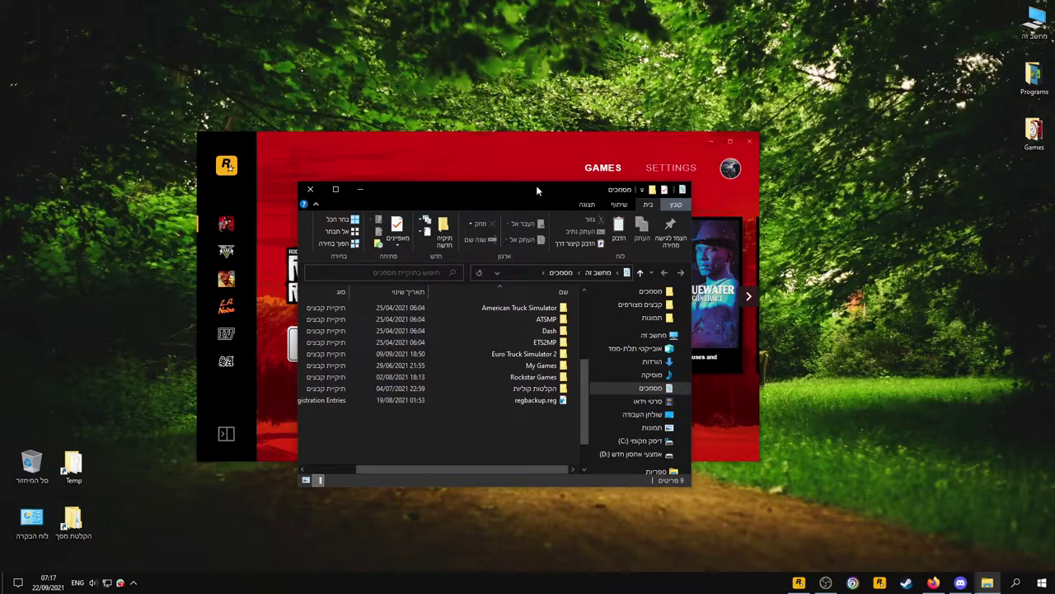
pyautogui.moveTo(536, 190); pyautogui.dragTo(507, 97)
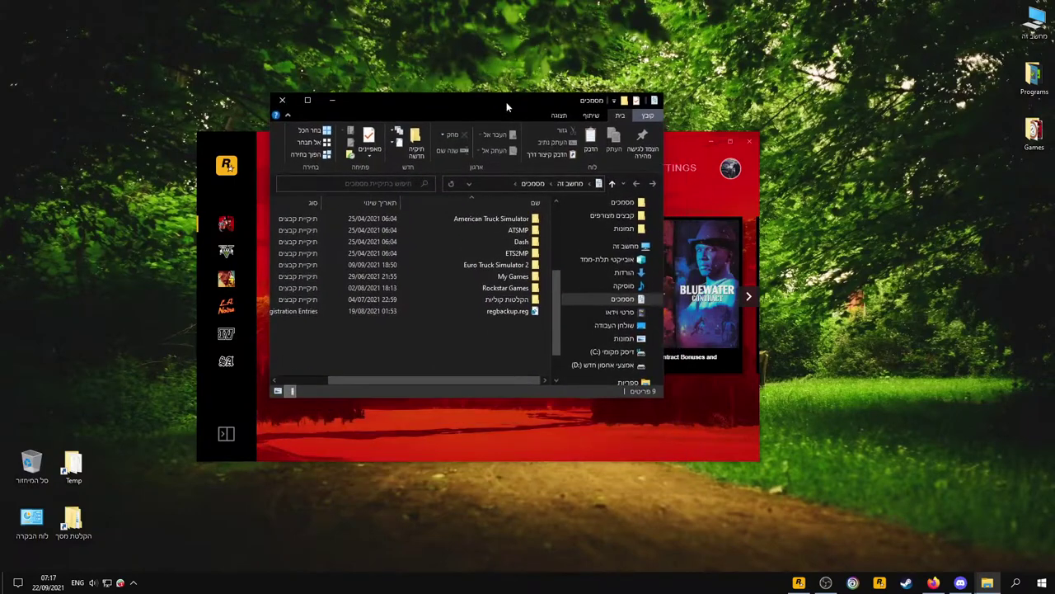
pyautogui.doubleClick(498, 289)
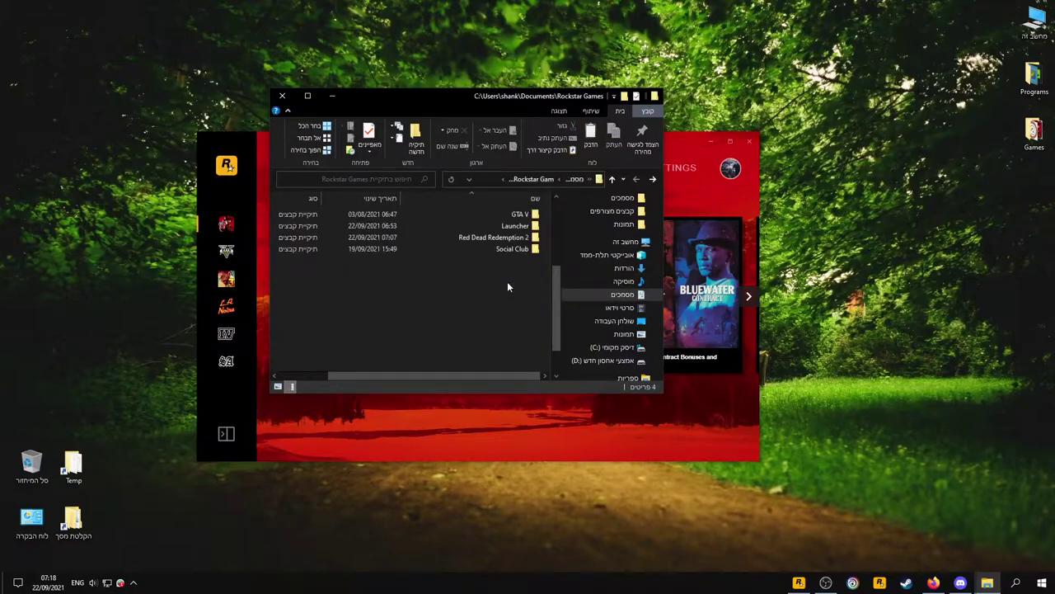
pyautogui.doubleClick(495, 238)
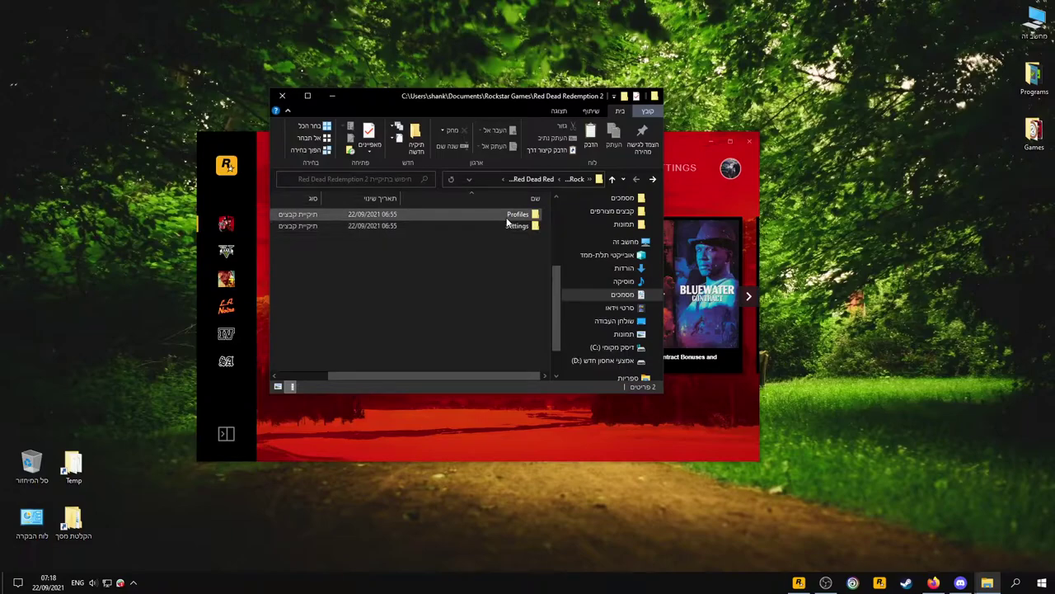
# - Create a new desktop folder named b and set its window aside
pyautogui.rightClick(841, 224)
pyautogui.moveTo(835, 328)
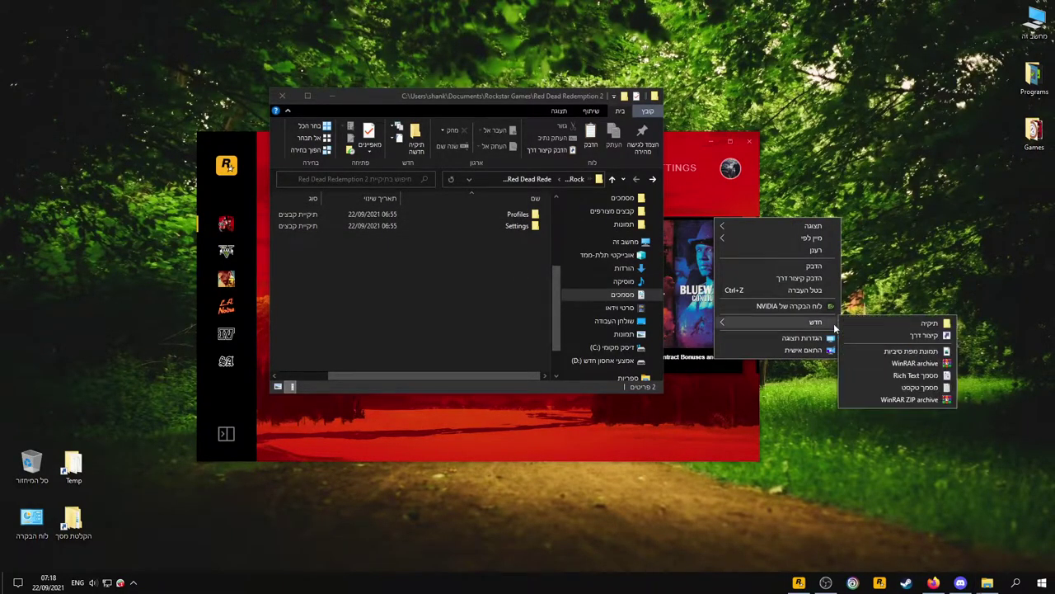
pyautogui.click(930, 323)
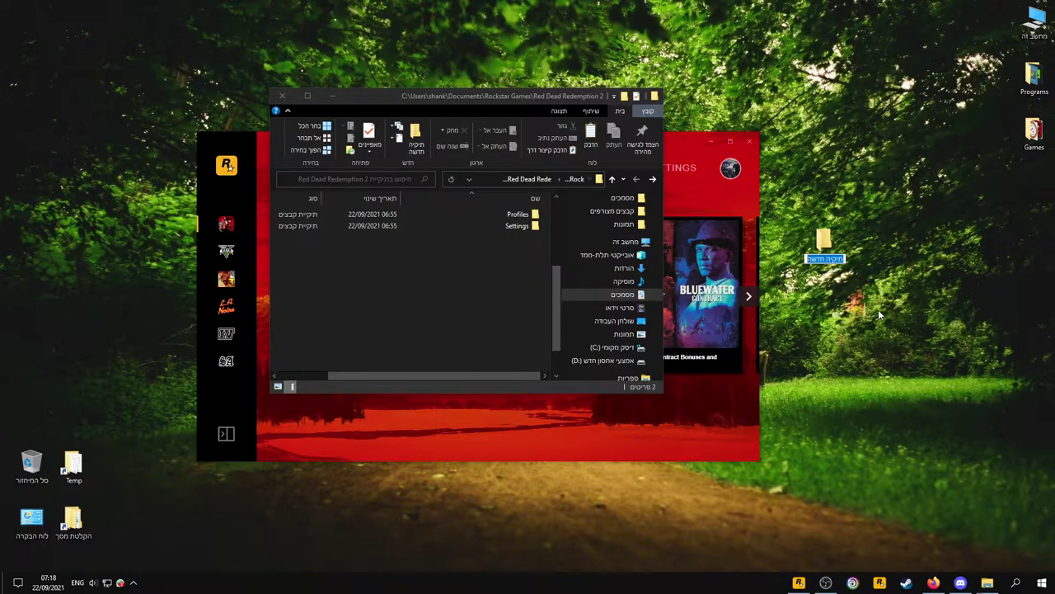
pyautogui.write('b')
pyautogui.press('Return')
pyautogui.press('Return')
pyautogui.moveTo(474, 106); pyautogui.dragTo(733, 103)
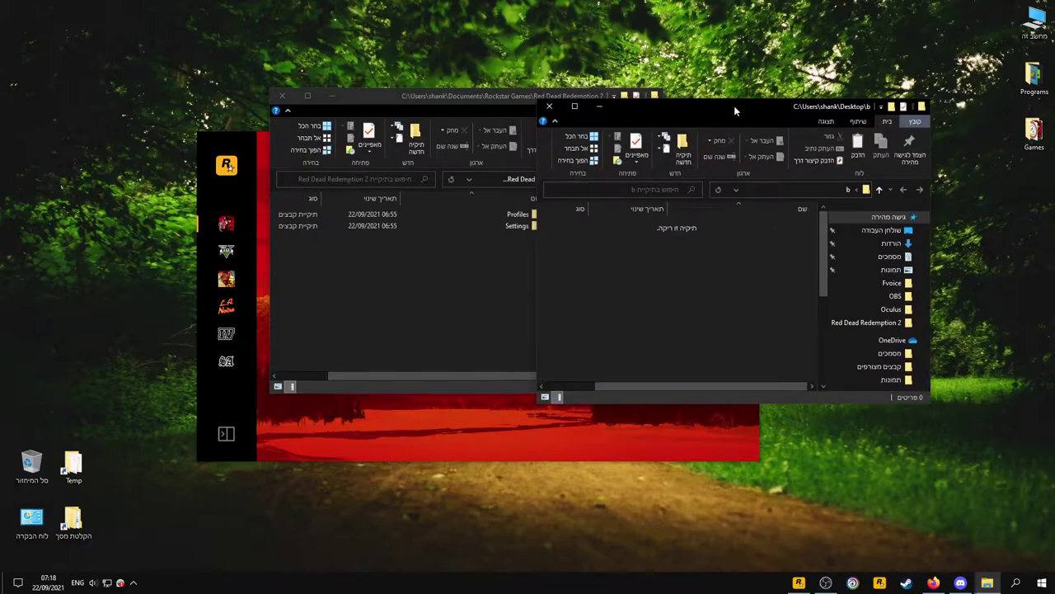
# - Copy the Profiles and Settings folders into b, then place b at the desktop's upper right and reopen it
pyautogui.moveTo(481, 263); pyautogui.dragTo(481, 213)
pyautogui.rightClick(482, 213)
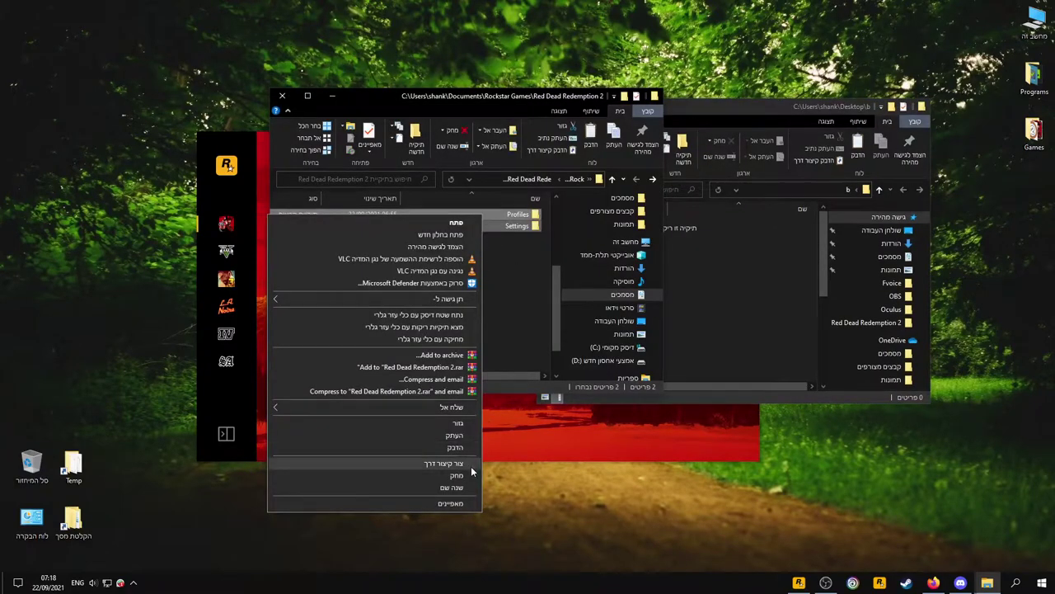
pyautogui.click(468, 437)
pyautogui.click(730, 323)
pyautogui.rightClick(730, 322)
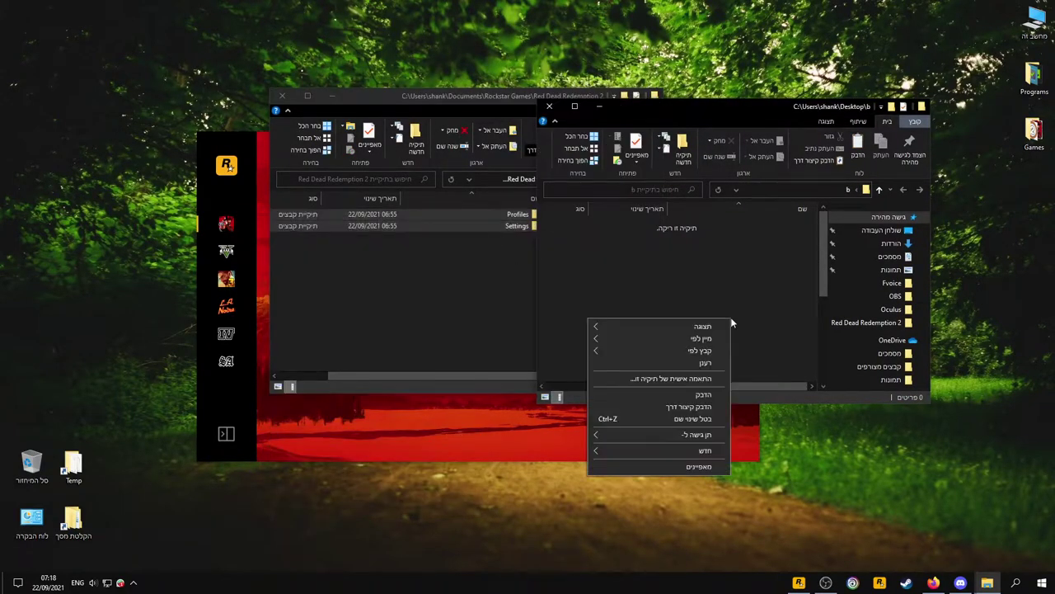
pyautogui.click(626, 396)
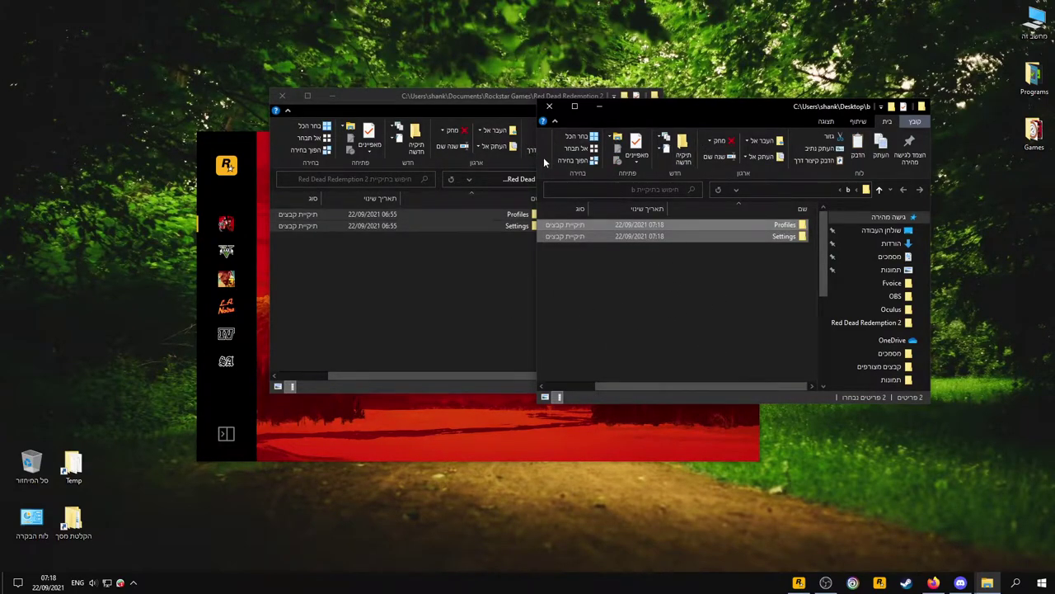
pyautogui.moveTo(539, 157); pyautogui.dragTo(654, 156)
pyautogui.click(668, 108)
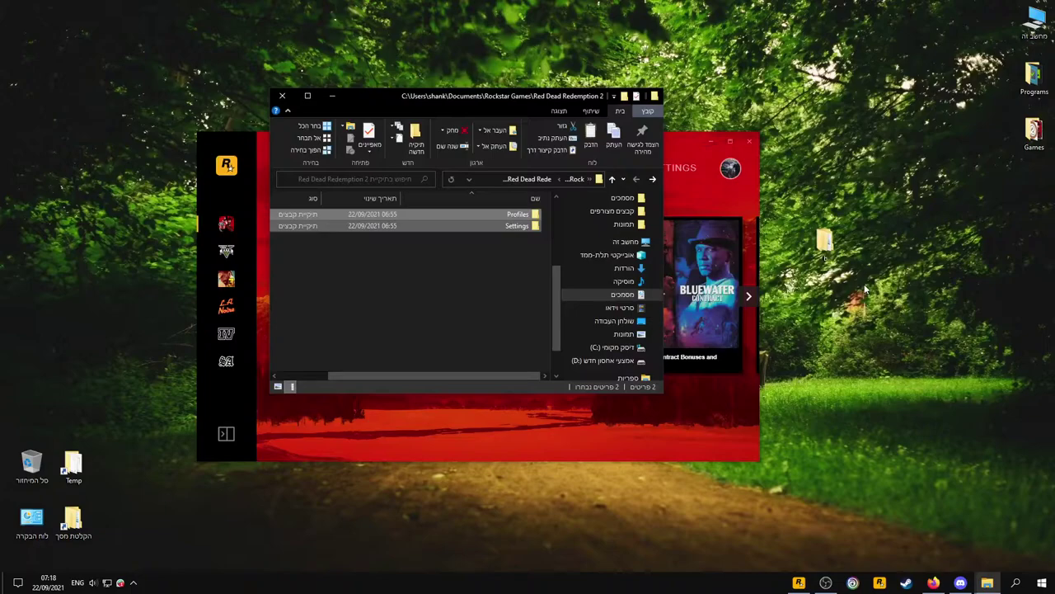
pyautogui.moveTo(824, 241)
pyautogui.mouseDown()
pyautogui.moveTo(905, 138)
pyautogui.moveTo(983, 130)
pyautogui.mouseUp()
pyautogui.doubleClick(993, 130)
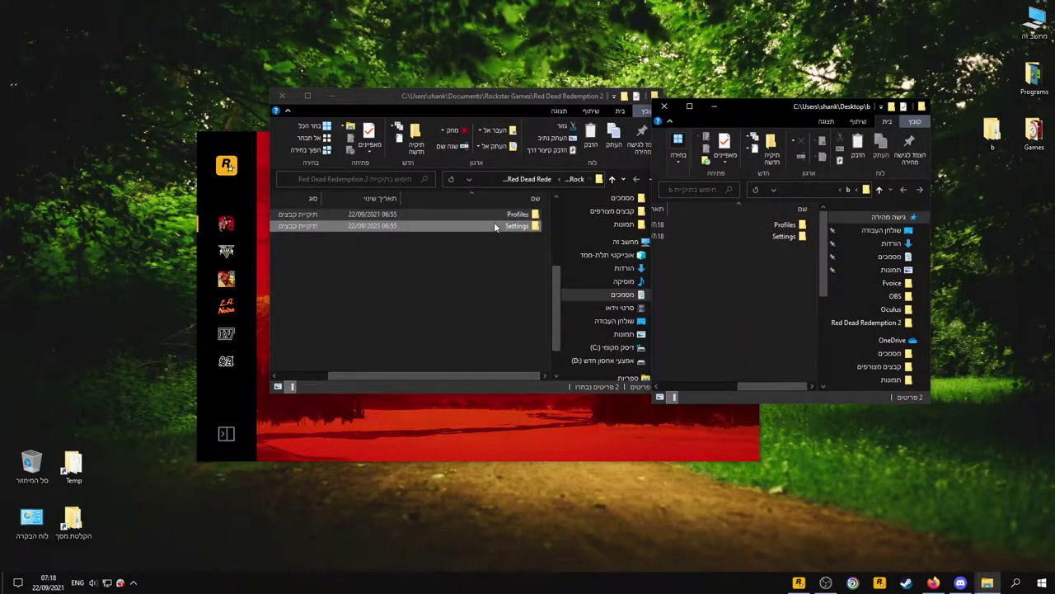
# - Permanently delete the eight cache files from the Settings folder
pyautogui.click(664, 106)
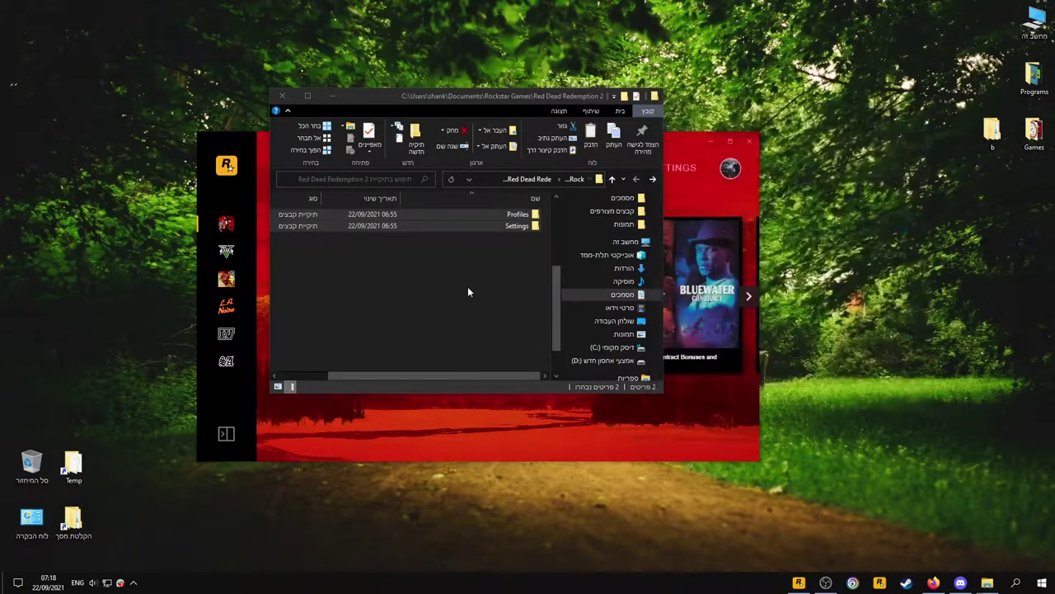
pyautogui.doubleClick(516, 225)
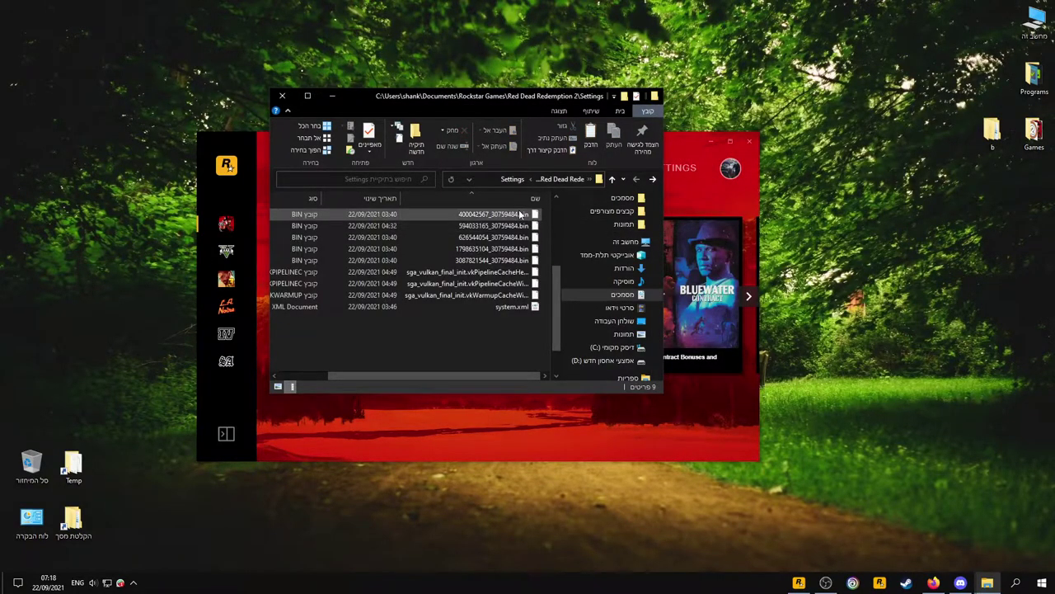
pyautogui.click(521, 214)
pyautogui.keyDown('shift'); pyautogui.click(513, 298); pyautogui.keyUp('shift')
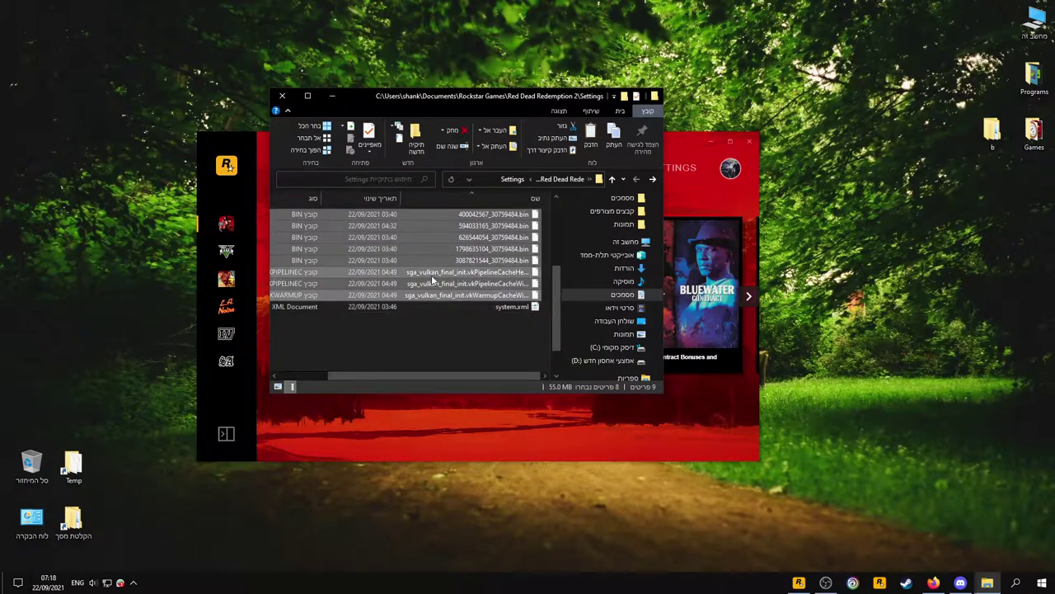
pyautogui.hotkey('shift', 'Delete')
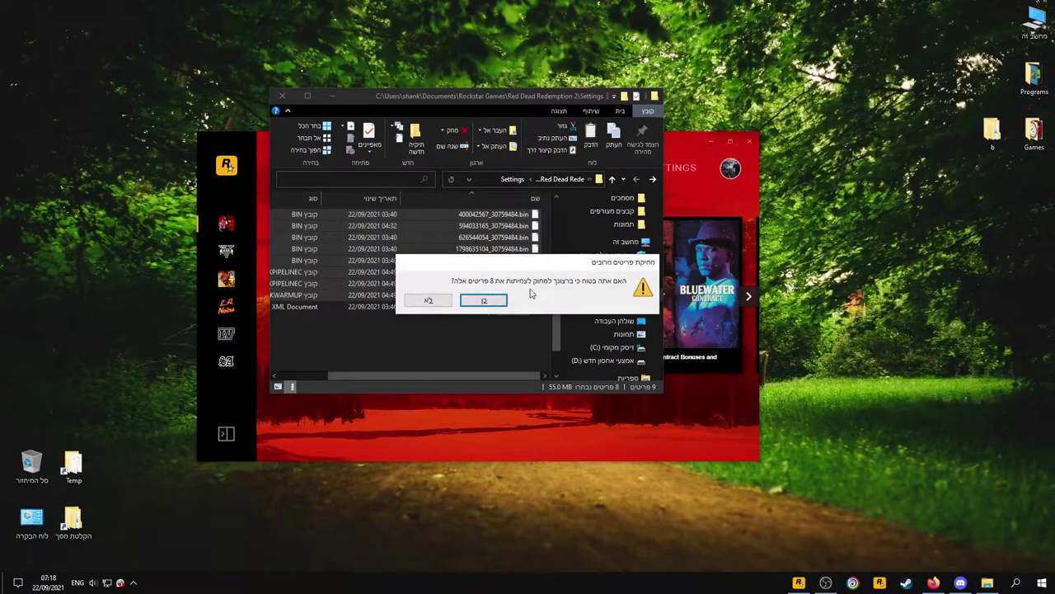
pyautogui.click(484, 300)
# - Recheck the emptied Settings folder, then open Profiles and the CC9BD408 profile folder
pyautogui.click(560, 180)
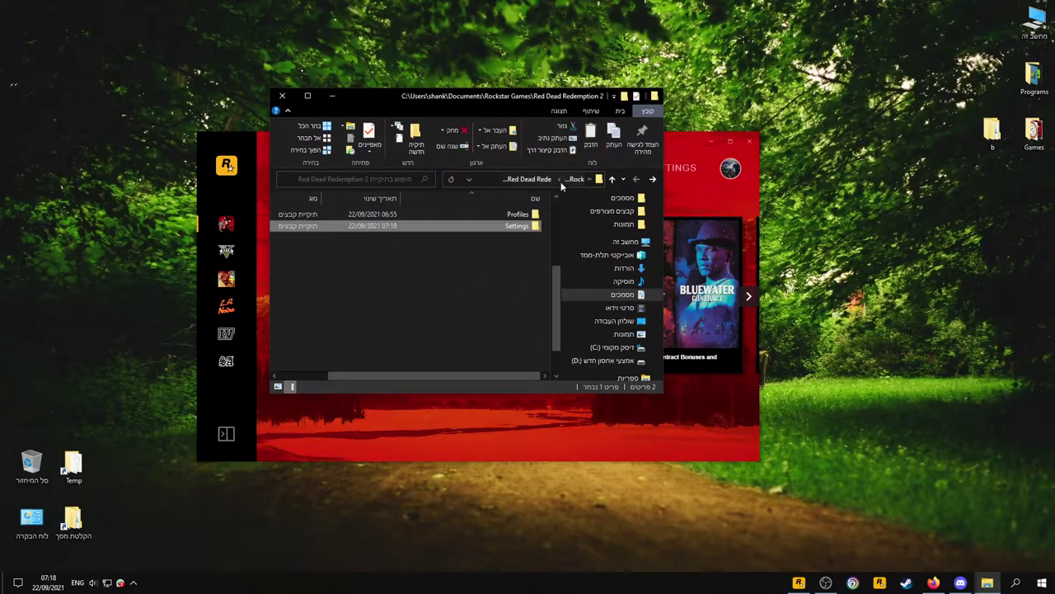
pyautogui.doubleClick(512, 214)
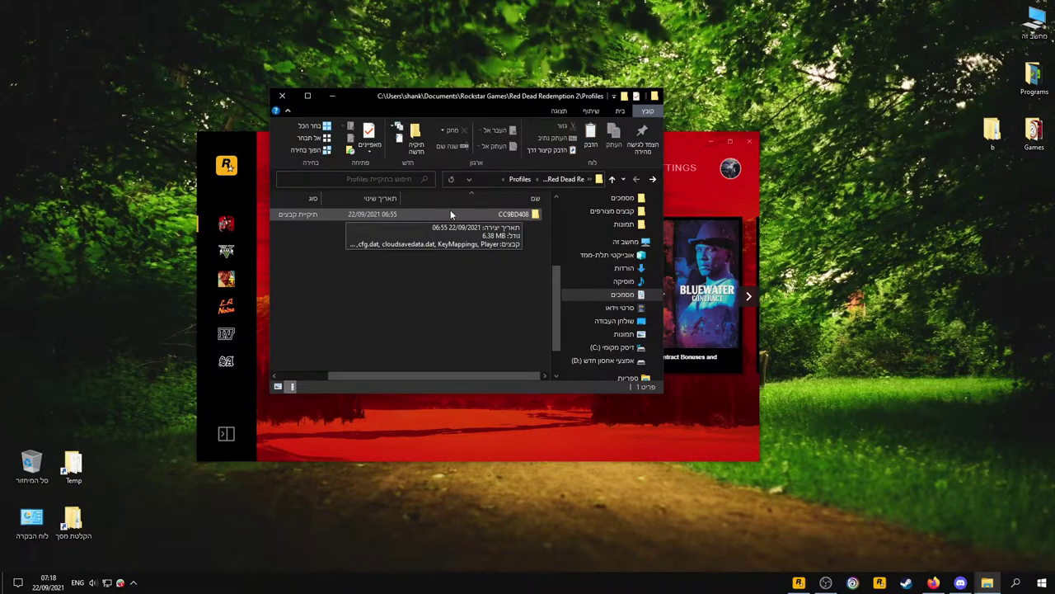
pyautogui.moveTo(506, 98); pyautogui.dragTo(549, 88)
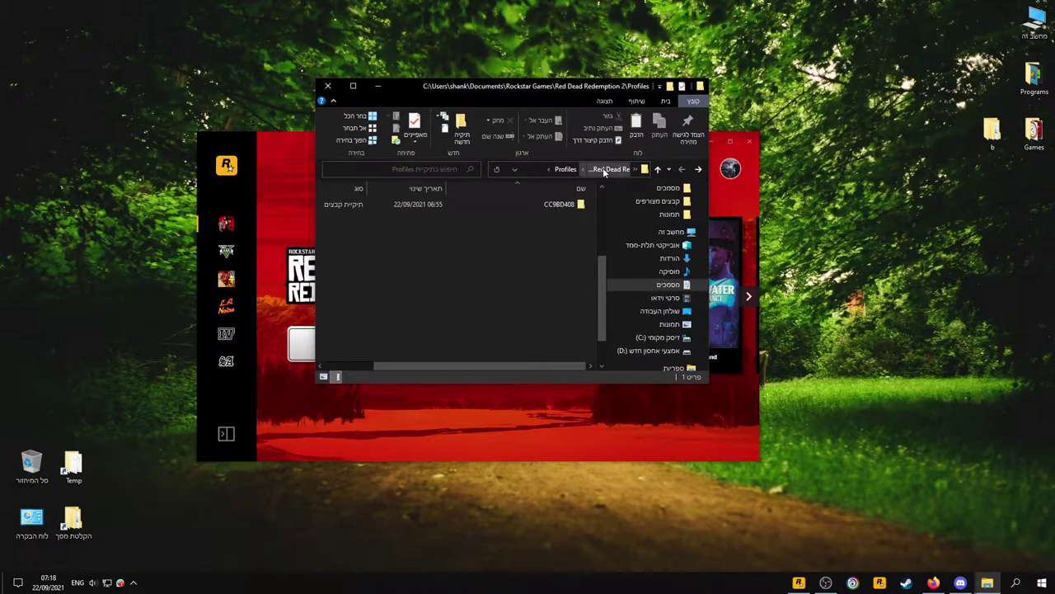
pyautogui.click(603, 168)
pyautogui.doubleClick(563, 216)
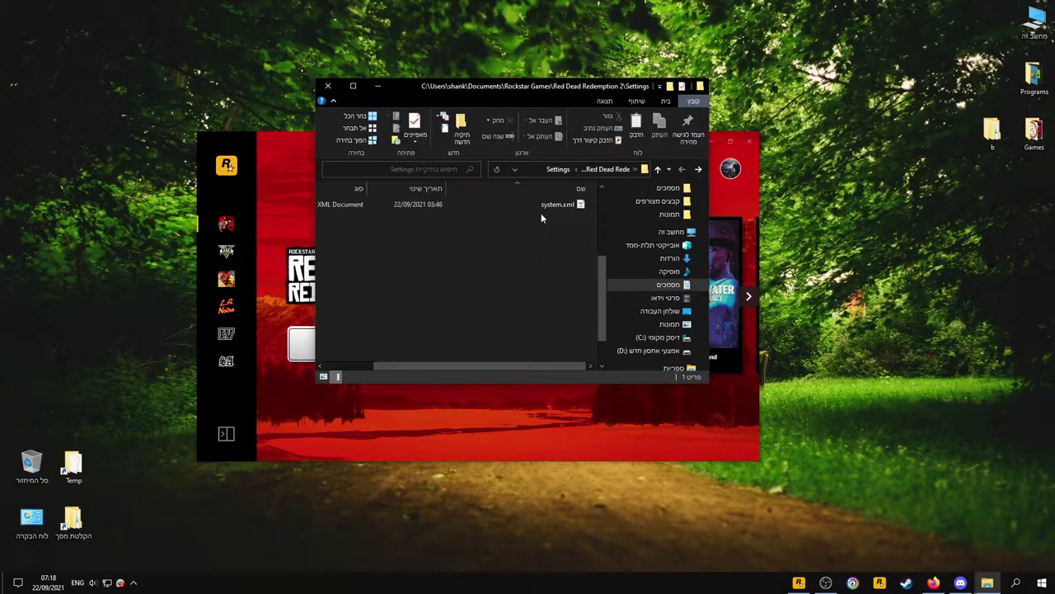
pyautogui.click(606, 169)
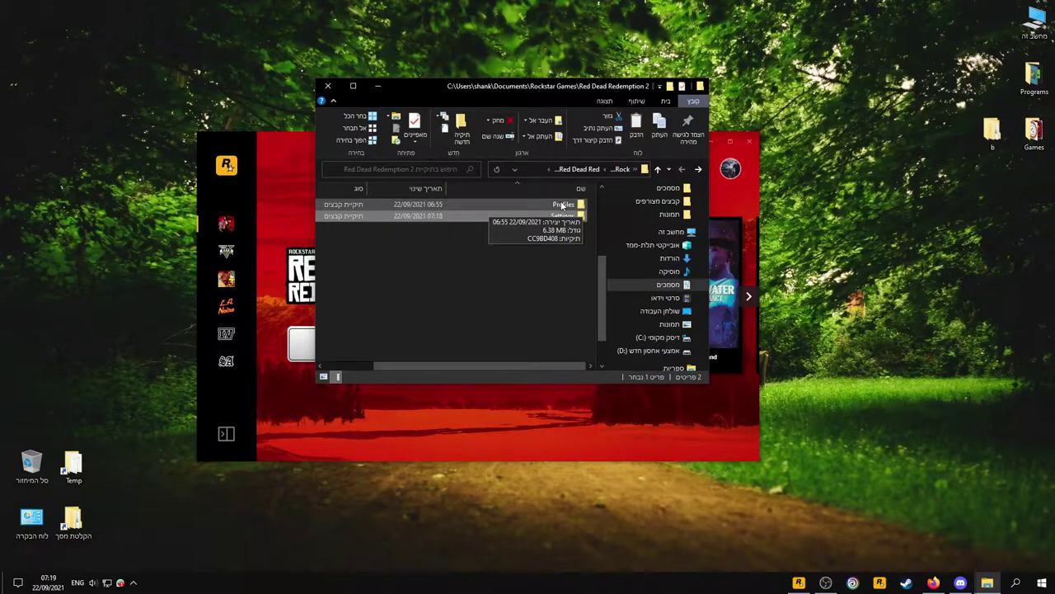
pyautogui.doubleClick(562, 204)
pyautogui.doubleClick(560, 204)
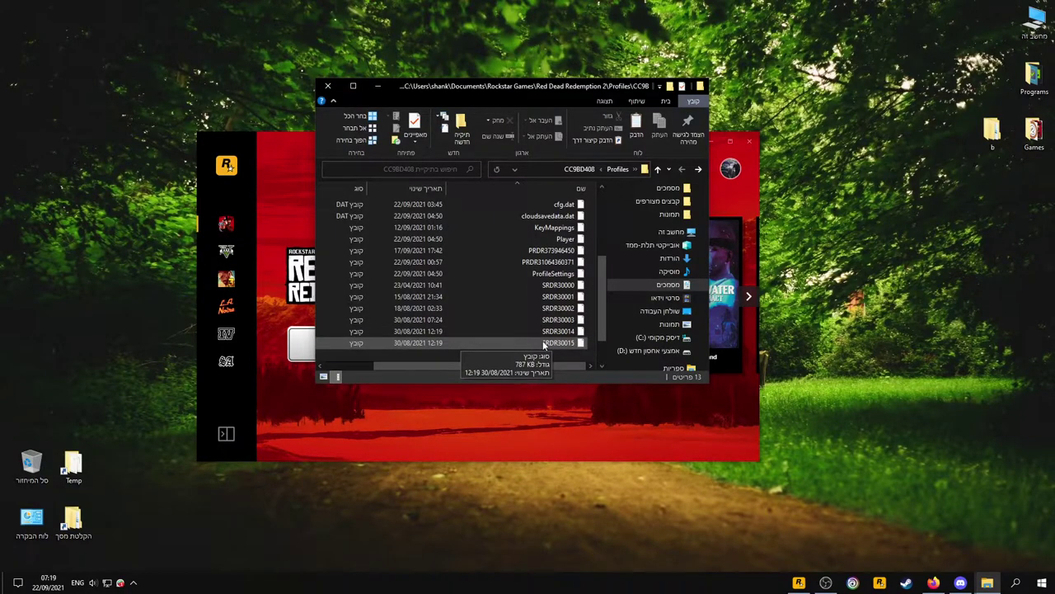
# - Delete all twelve profile files except KeyMappings
pyautogui.moveTo(550, 350); pyautogui.dragTo(548, 202)
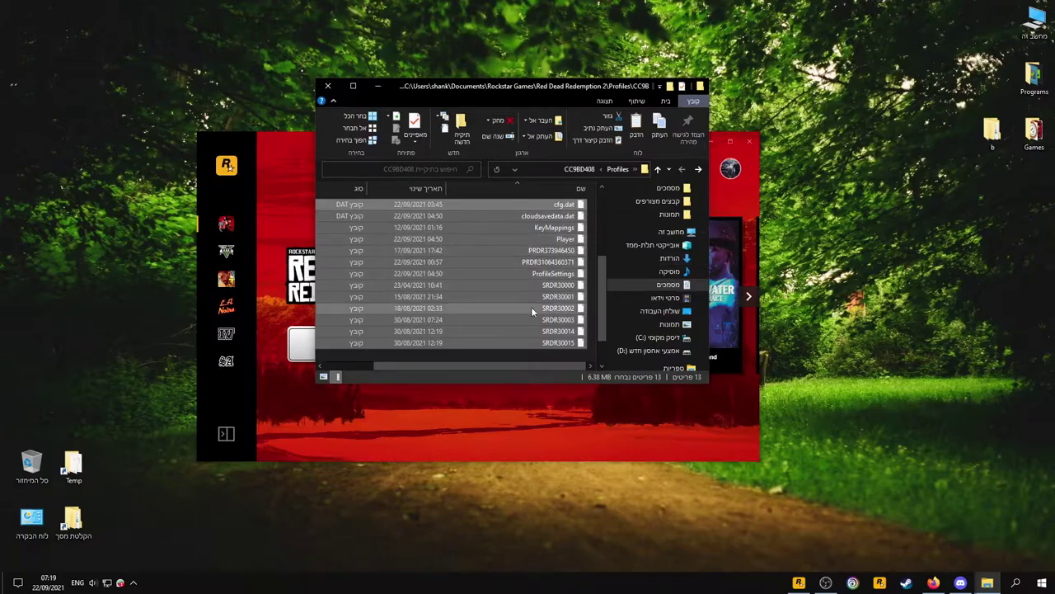
pyautogui.keyDown('ctrl'); pyautogui.click(554, 228); pyautogui.keyUp('ctrl')
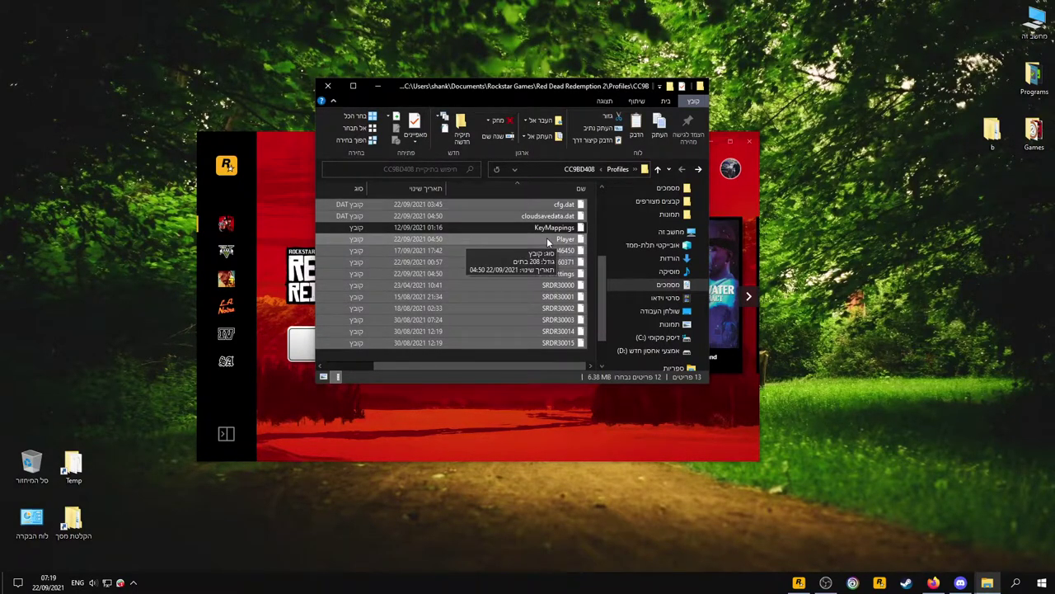
pyautogui.press('Delete')
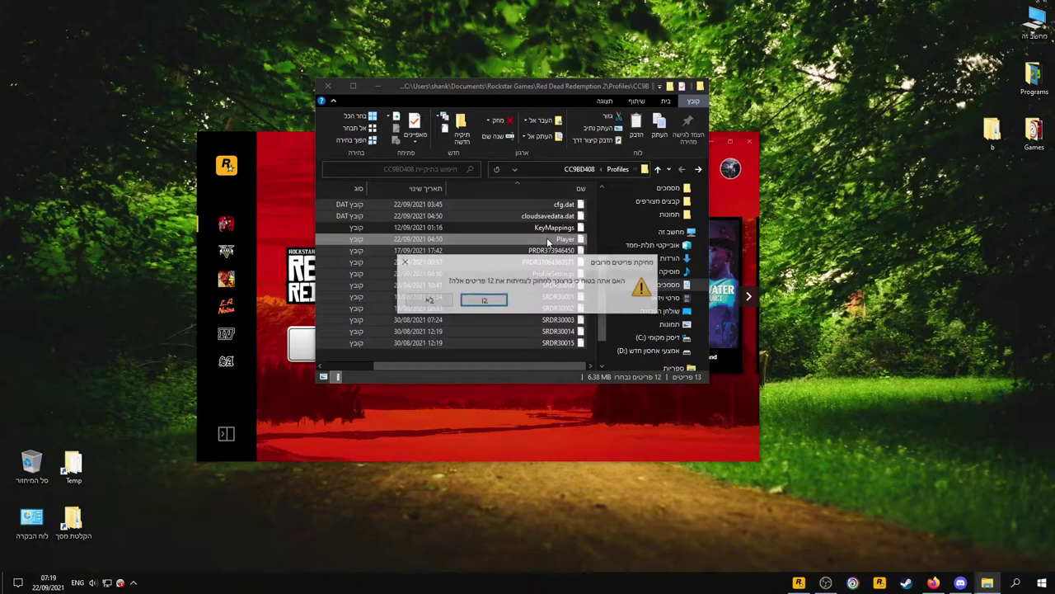
pyautogui.press('Return')
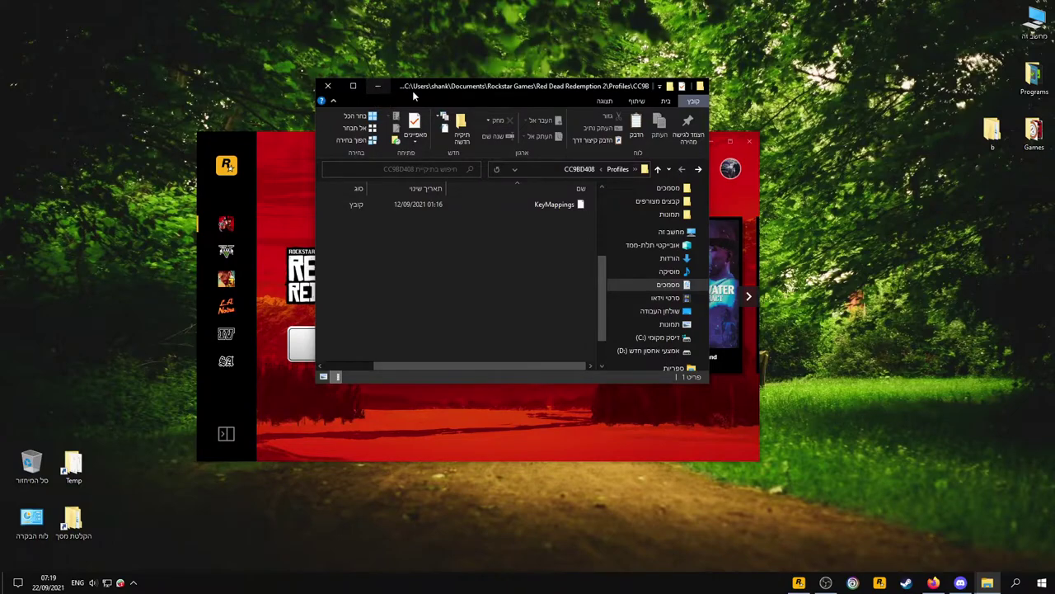
# - Minimize File Explorer and launch Red Dead Redemption 2 from the launcher
pyautogui.click(377, 86)
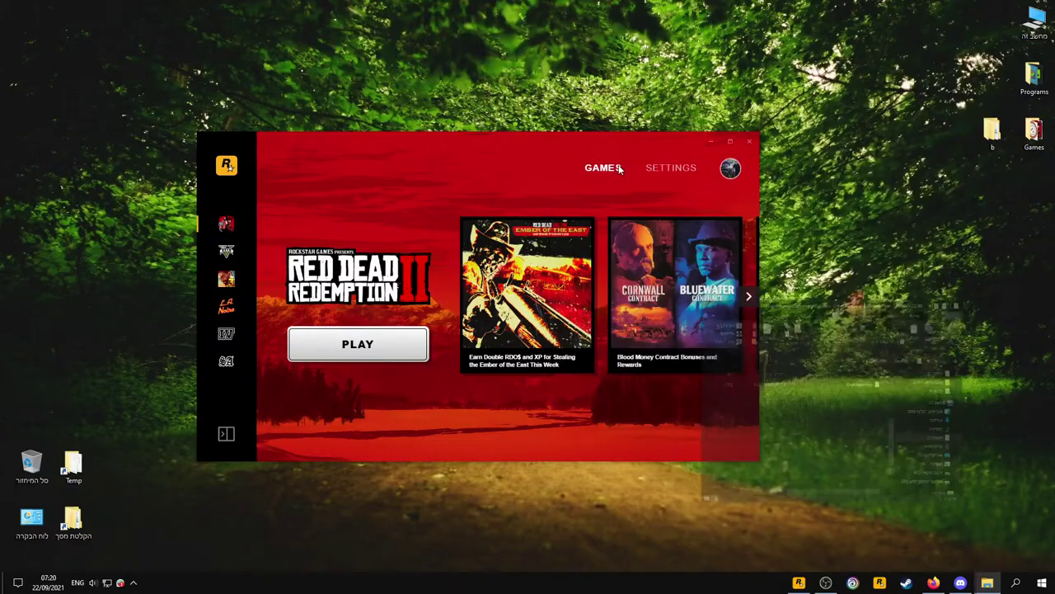
pyautogui.click(355, 350)
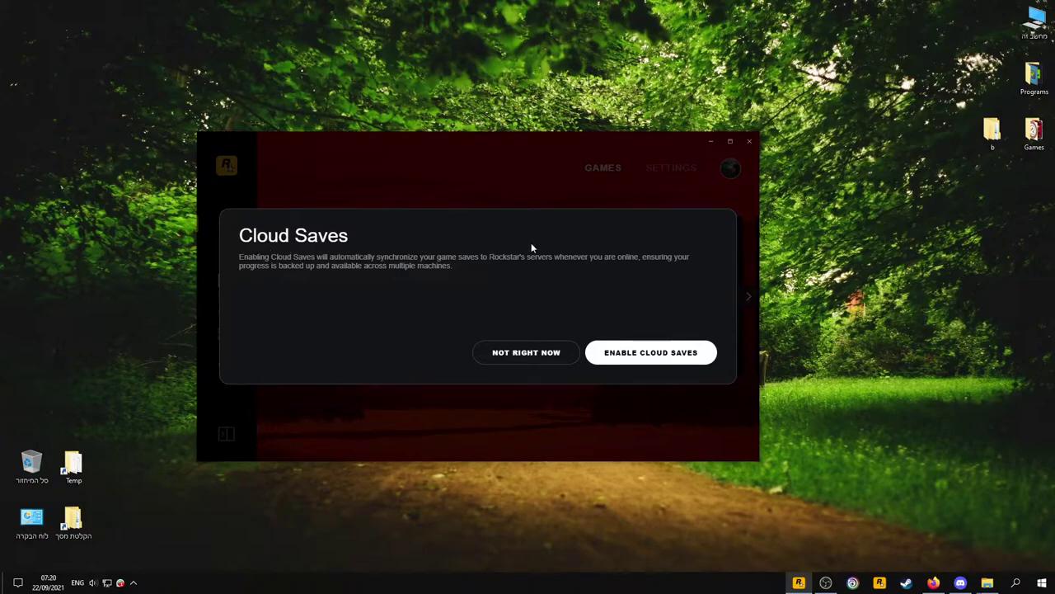
# - Decline cloud saves with NOT RIGHT NOW and let the game load
pyautogui.click(509, 361)
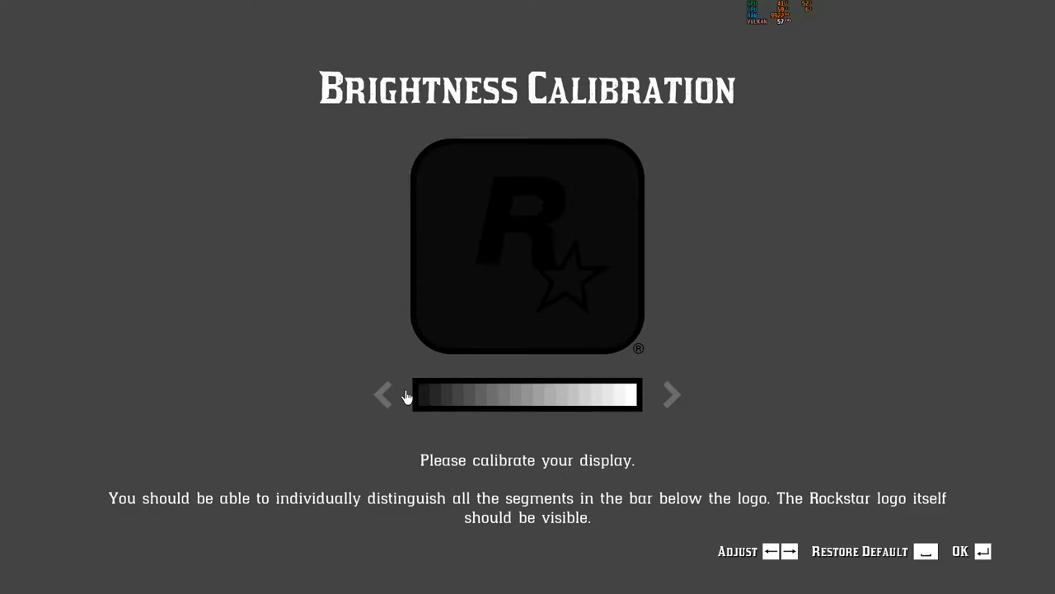
# - Accept the adjusted brightness, turn subtitles On and choose Headphones audio
pyautogui.press('Right')
pyautogui.press('Right')
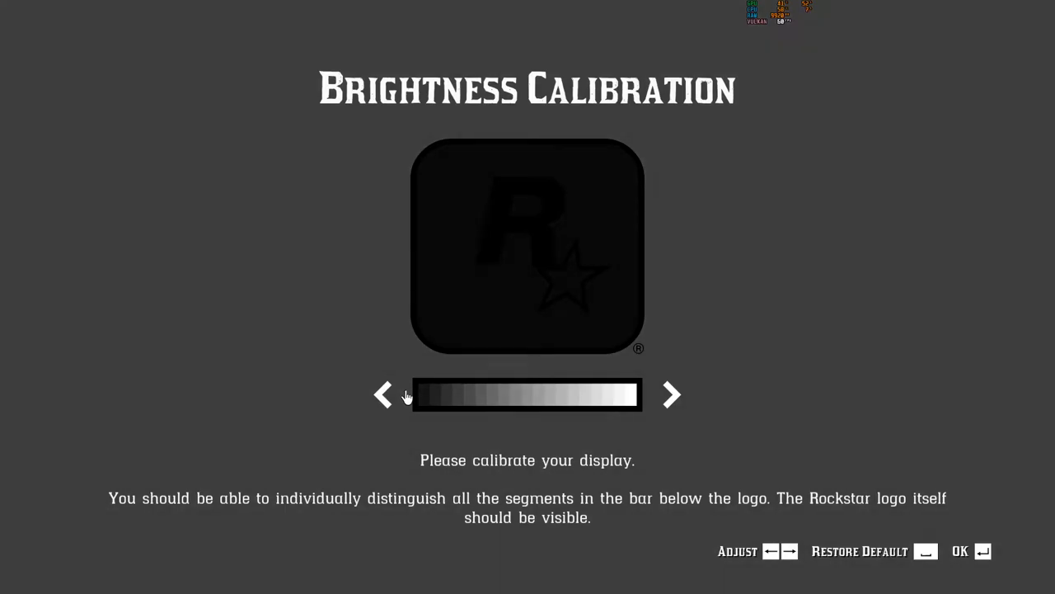
pyautogui.press('Return')
pyautogui.press('Down')
pyautogui.press('Down')
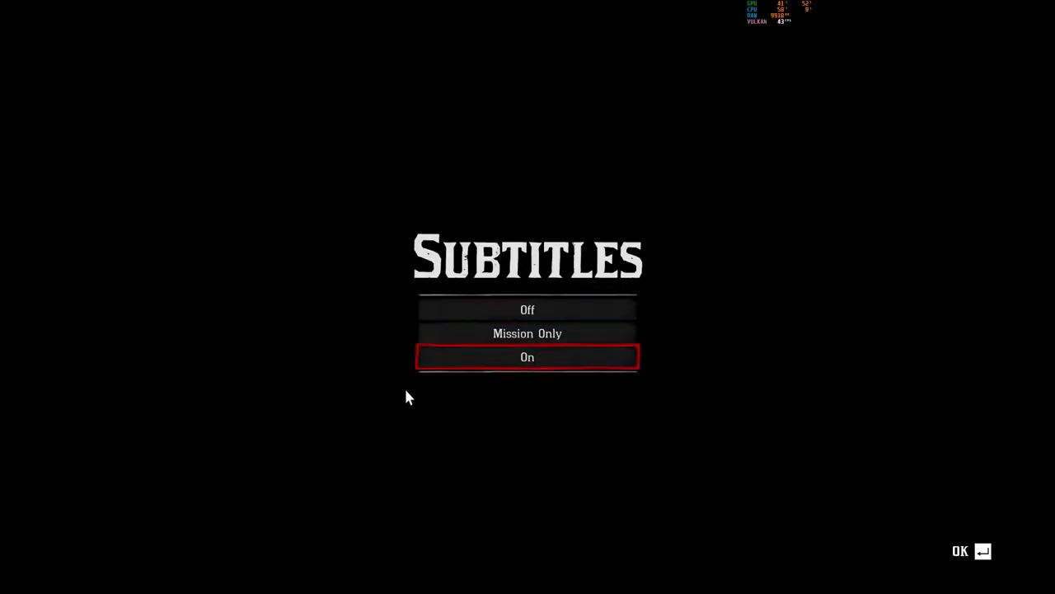
pyautogui.press('Return')
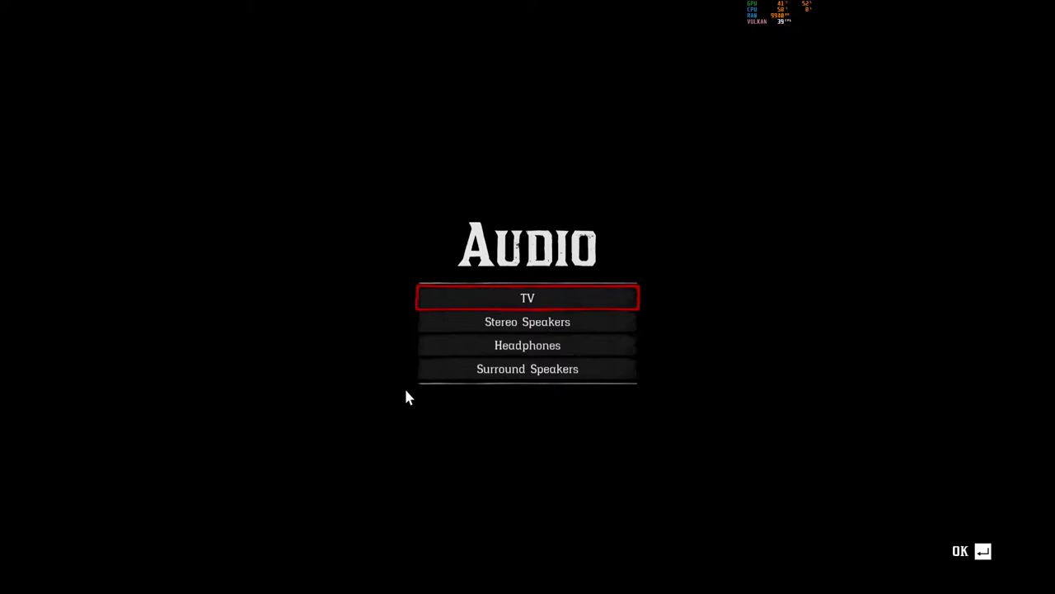
pyautogui.press('Down')
pyautogui.press('Down')
pyautogui.press('Return')
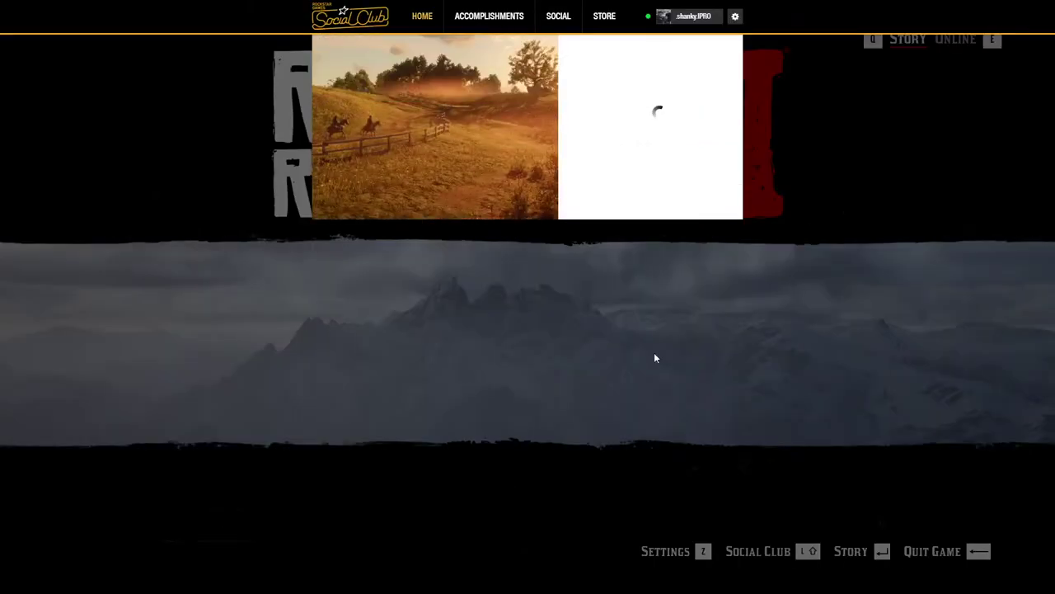
# - Quit Red Dead Redemption 2 to the desktop through the overlay
pyautogui.click(735, 15)
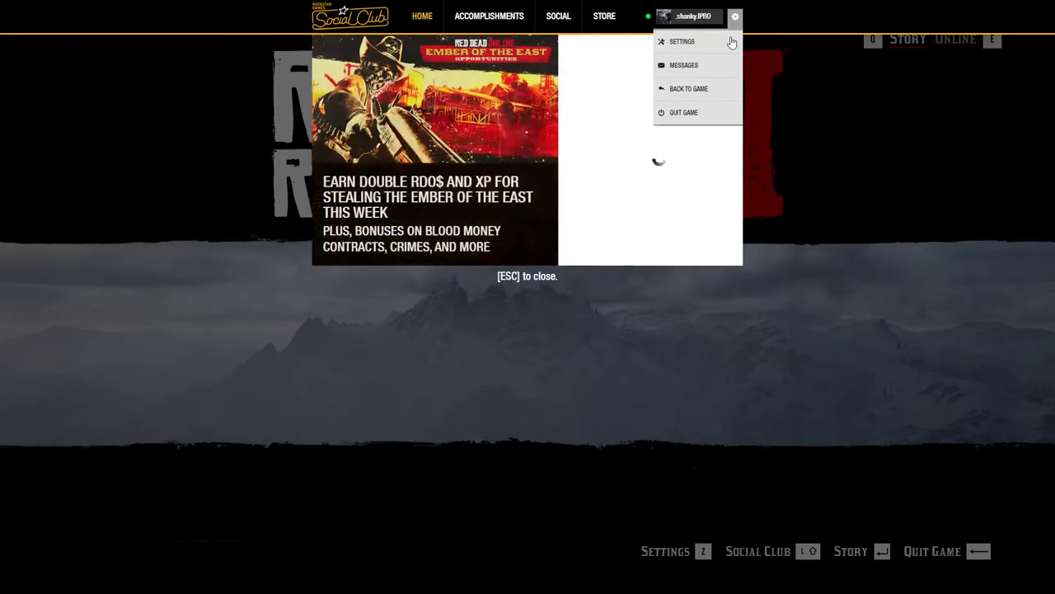
pyautogui.click(683, 119)
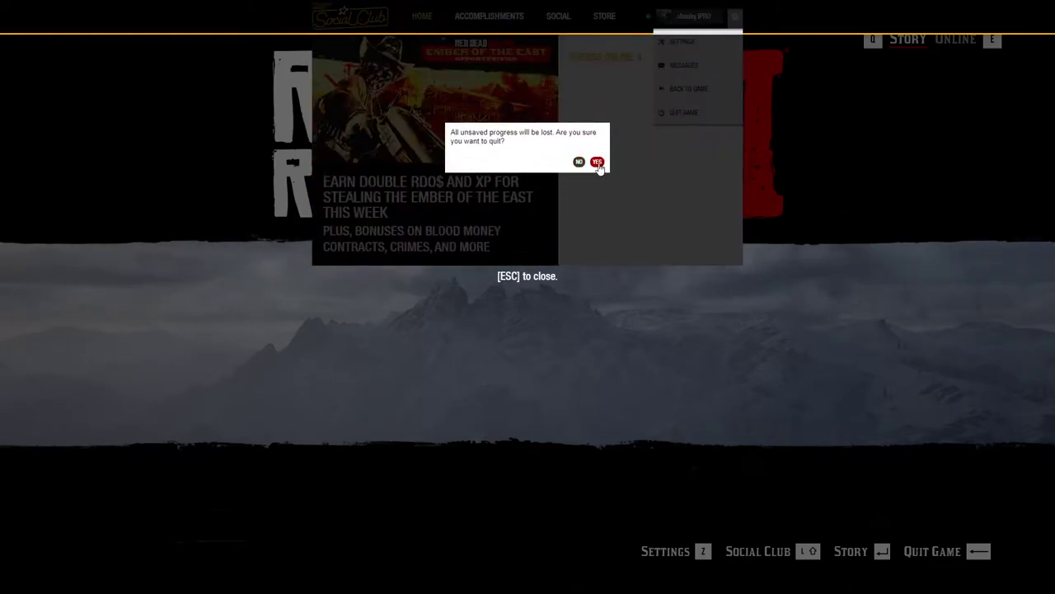
pyautogui.click(599, 165)
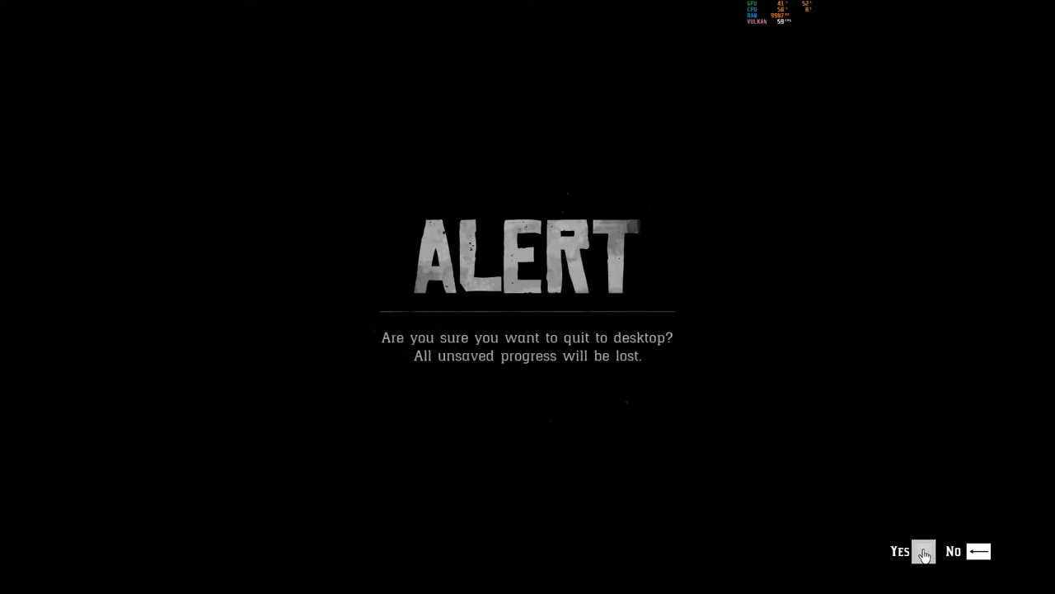
pyautogui.click(923, 552)
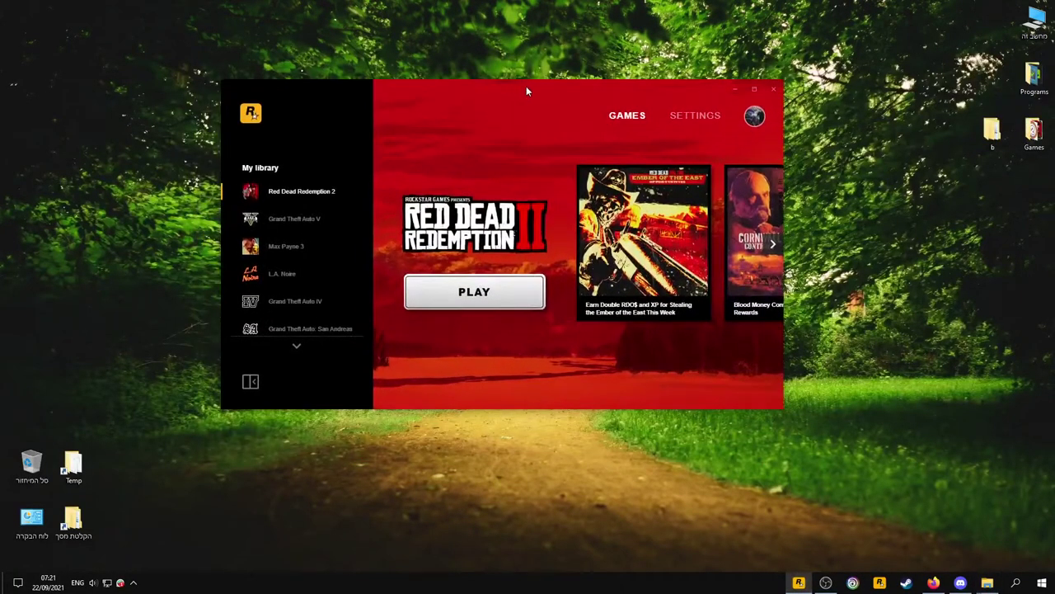
# - Tick Enable cloud saves in Red Dead Redemption 2's launcher settings, then go back to Games
pyautogui.click(697, 117)
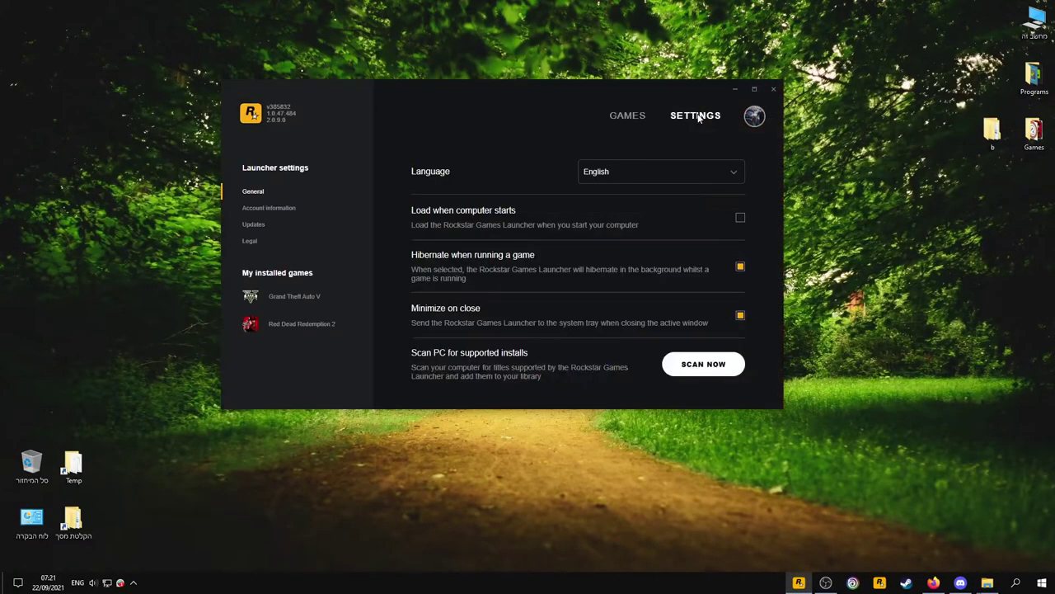
pyautogui.click(301, 326)
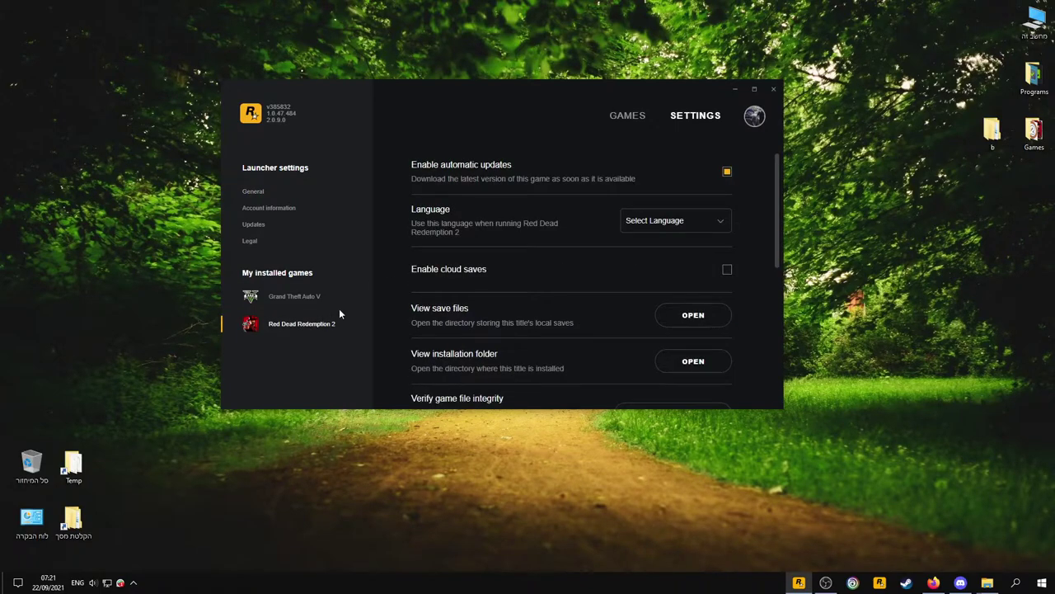
pyautogui.click(727, 270)
pyautogui.click(626, 115)
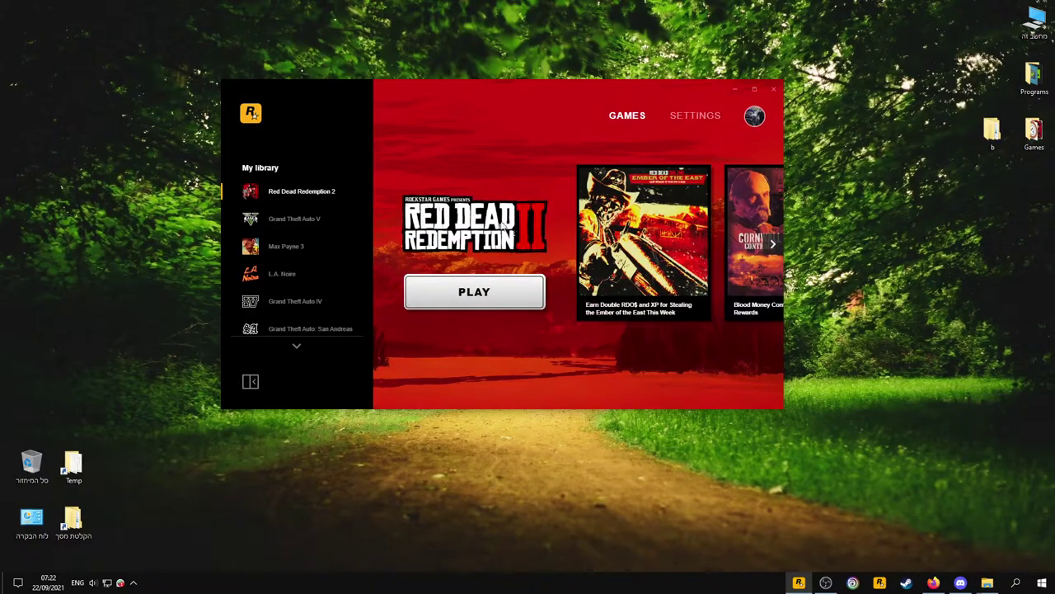
# - Press PLAY on Red Dead Redemption 2 again and wait for the Cloud Sync Conflict
pyautogui.click(466, 295)
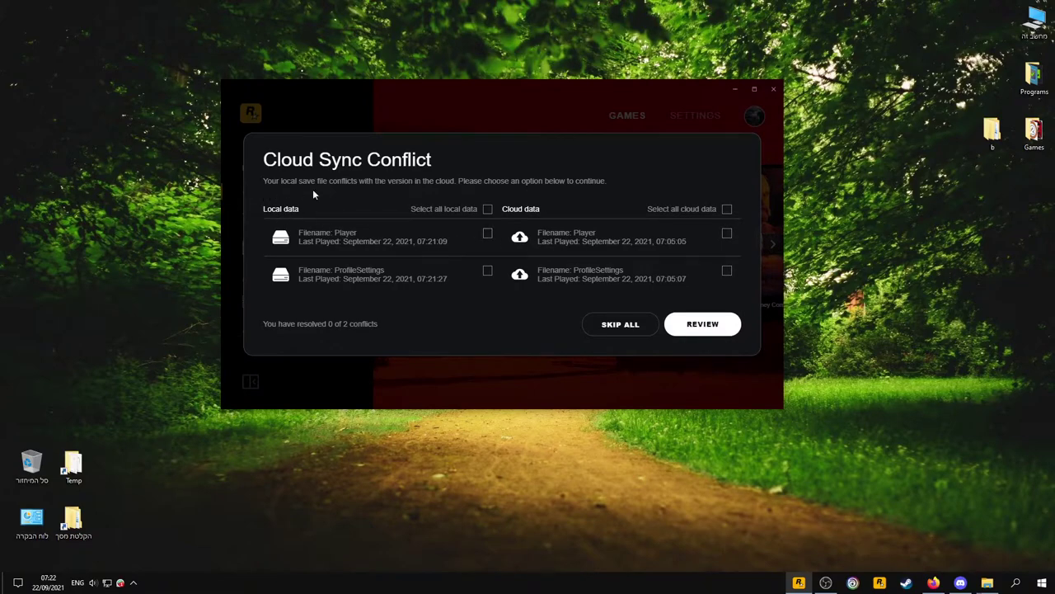
# - Select all local data for Player and ProfileSettings, review and confirm, then open GlassWire
pyautogui.click(487, 210)
pyautogui.click(706, 330)
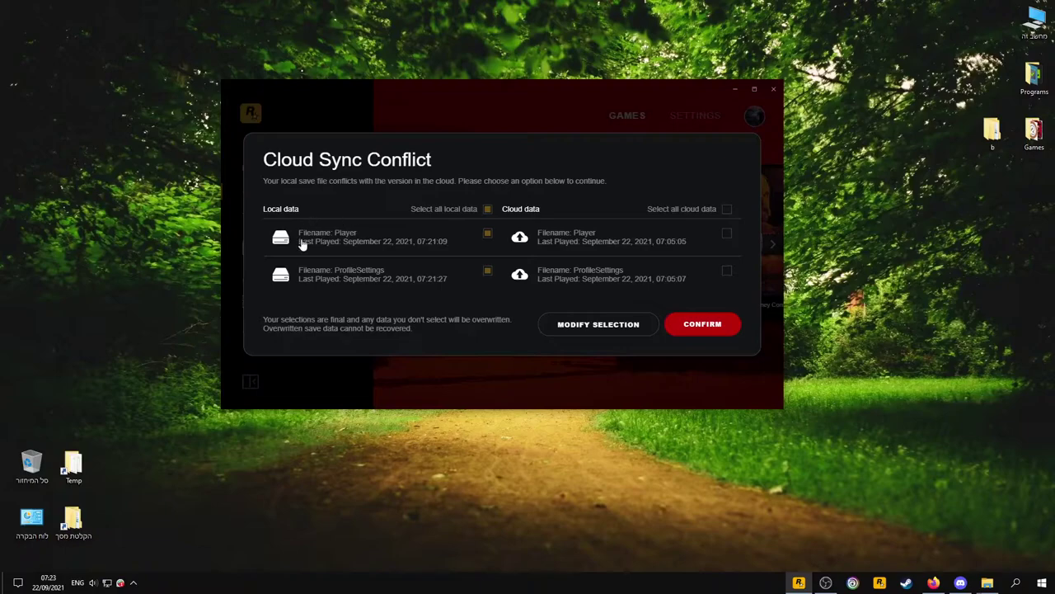
pyautogui.click(711, 327)
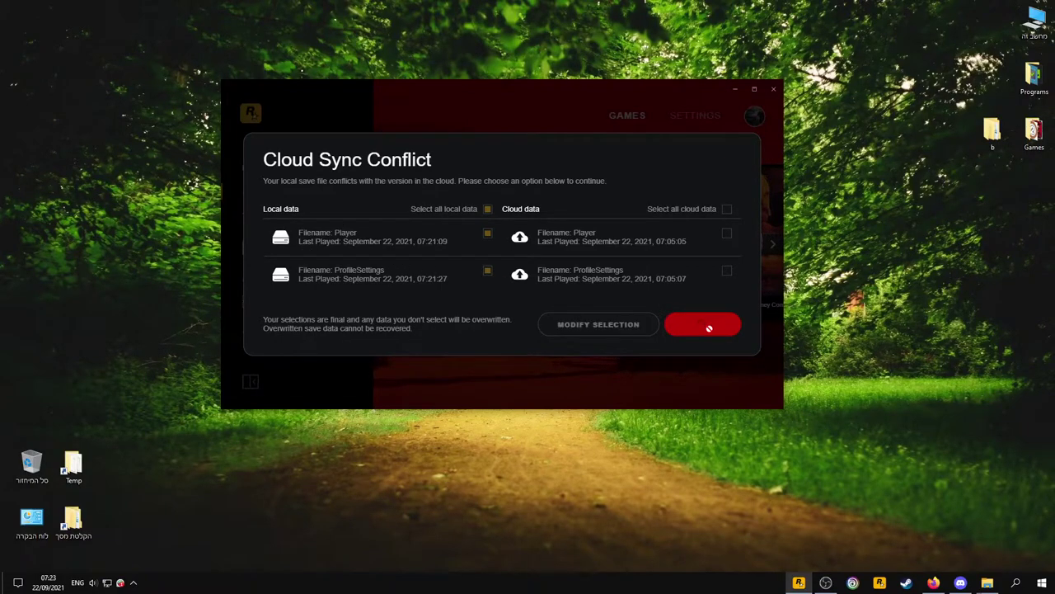
pyautogui.click(121, 582)
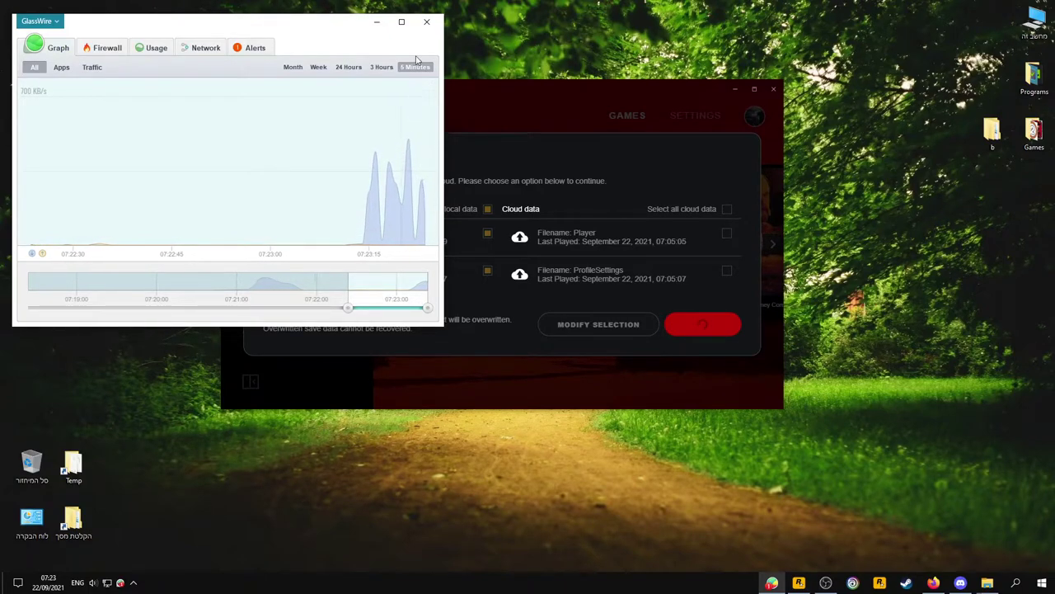
# - Minimize the GlassWire window so Red Dead Redemption 2 can load to its title screen
pyautogui.click(377, 23)
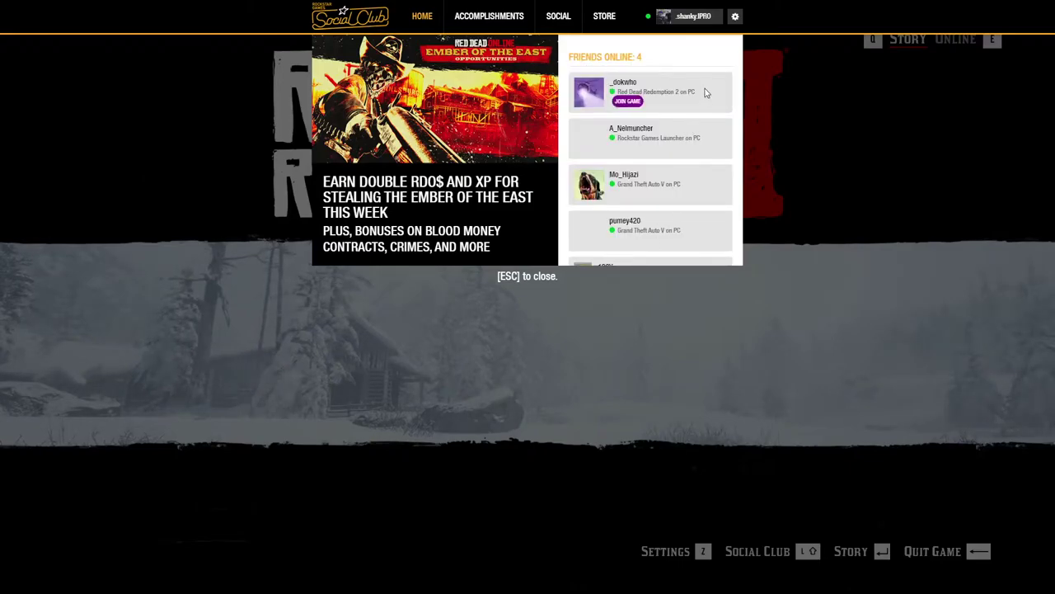
# - Confirm Cloud Saves is Enabled under Social Club Settings > Game Settings, then reopen the account menu
pyautogui.click(735, 18)
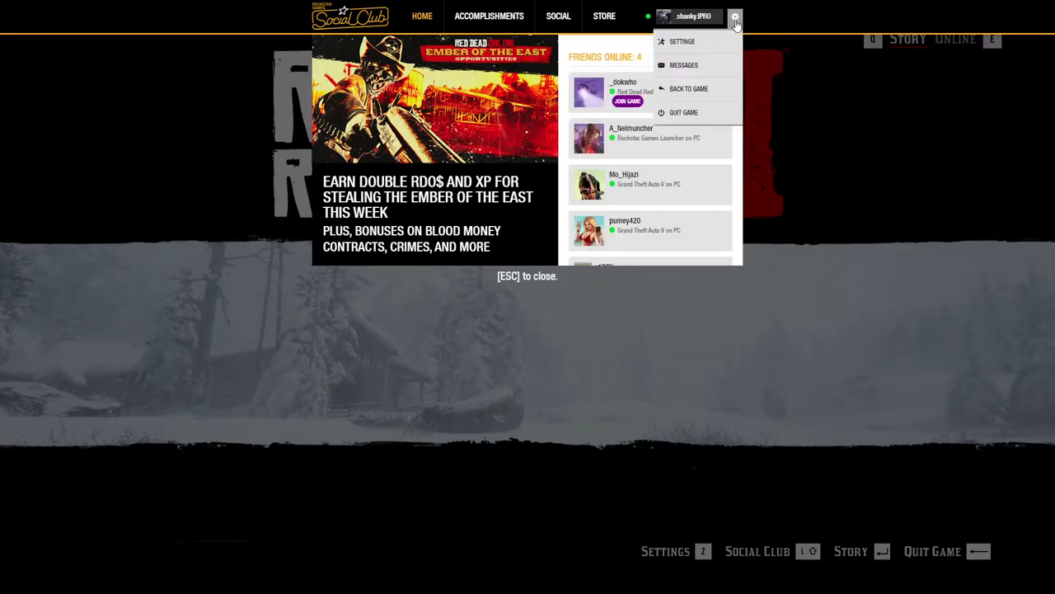
pyautogui.click(718, 44)
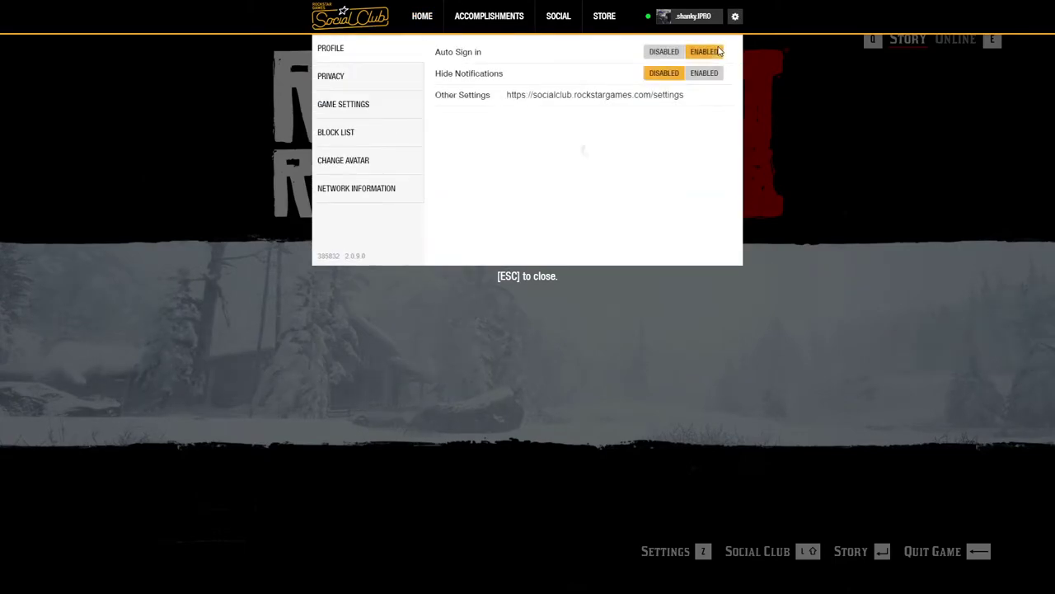
pyautogui.click(356, 113)
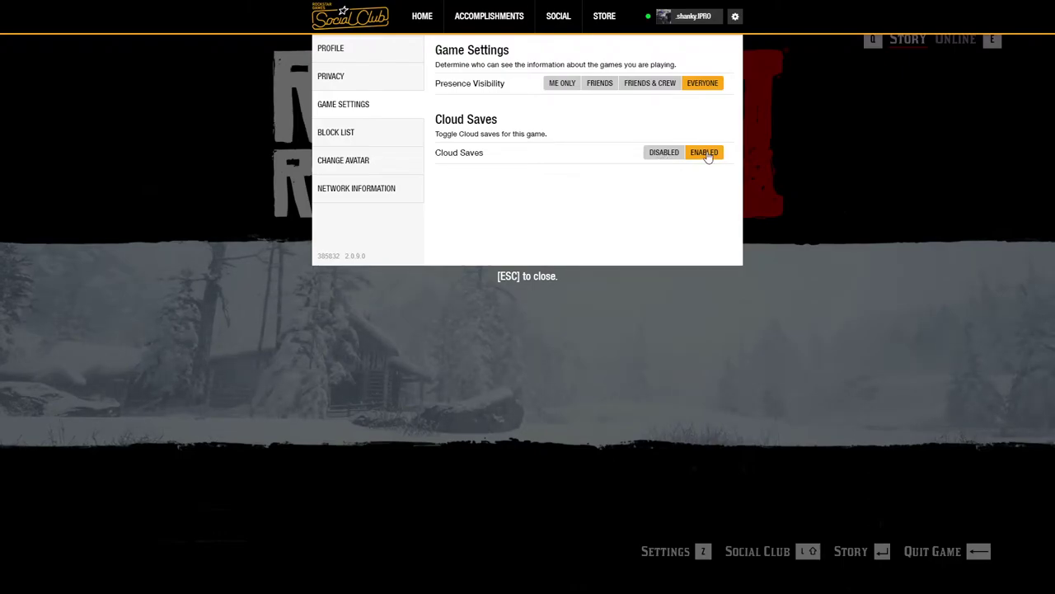
pyautogui.click(735, 16)
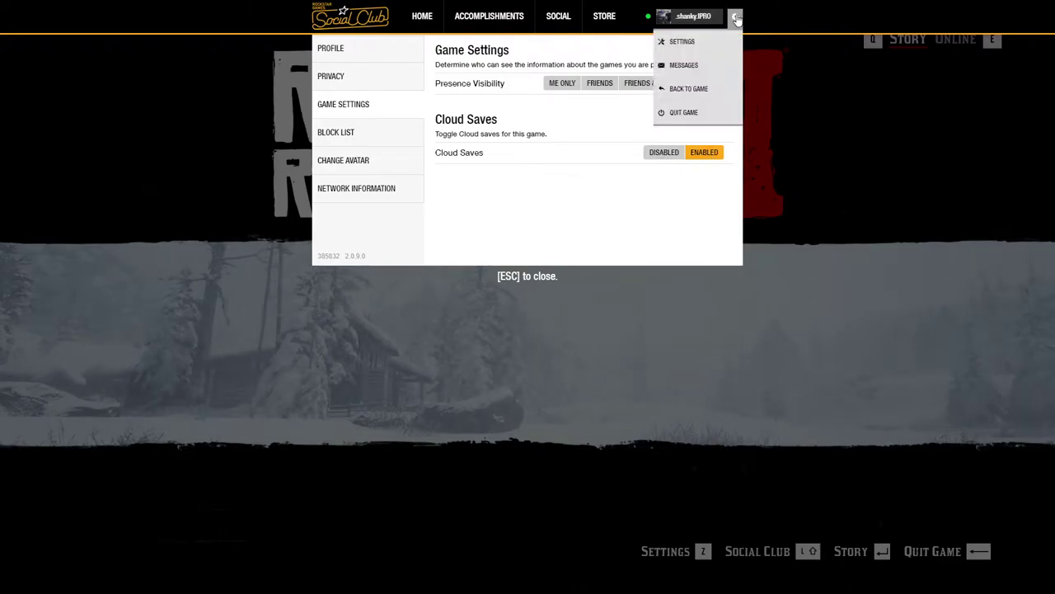
# - Close the Social Club overlay, choose Online on the title screen, and start Red Dead Online
pyautogui.click(707, 90)
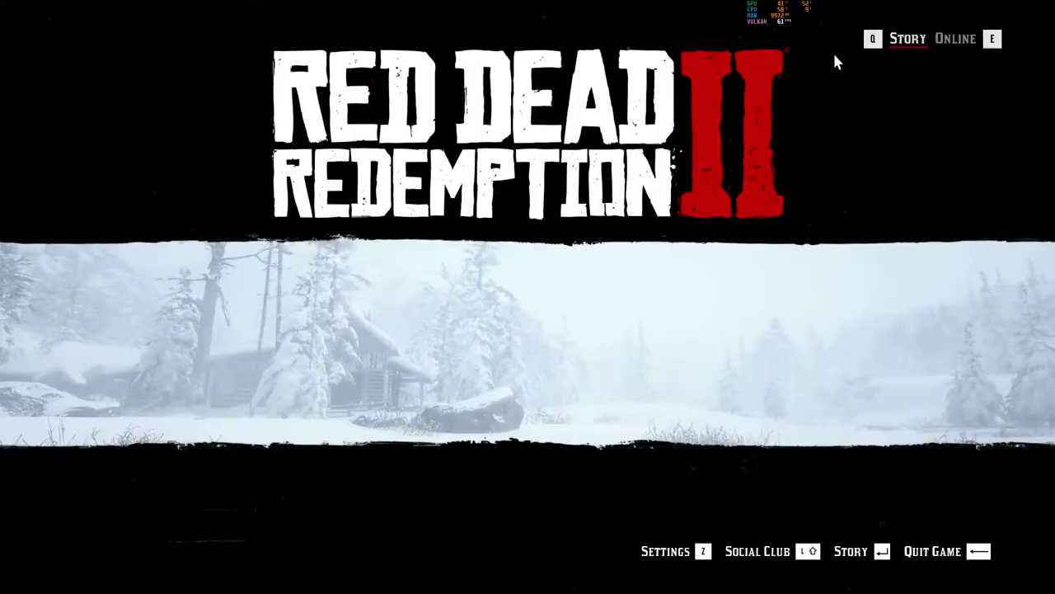
pyautogui.click(984, 45)
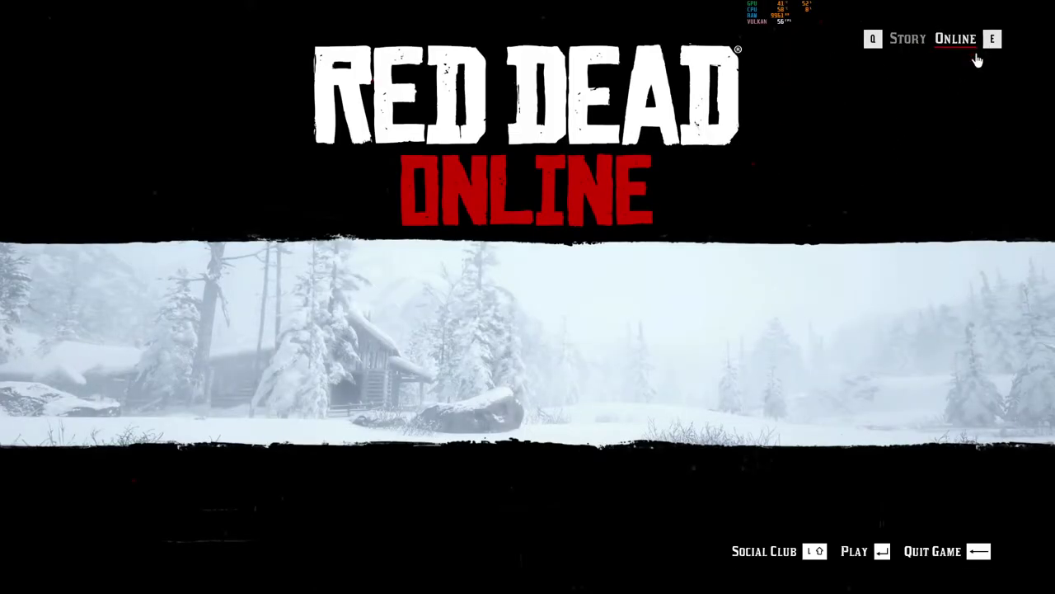
pyautogui.click(857, 552)
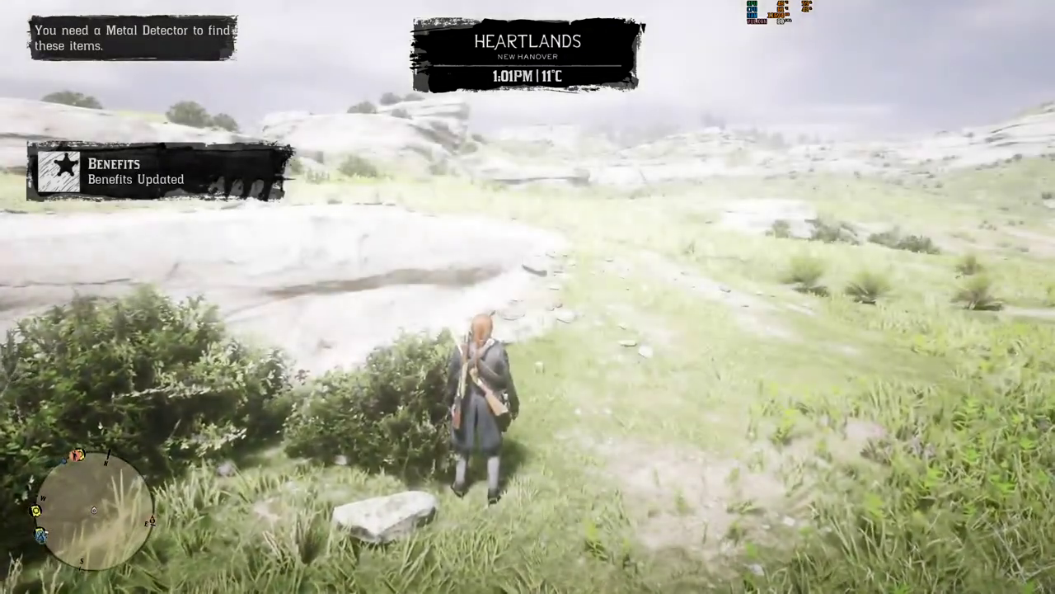
# - Run through the grassland while trying twice to set up camp from the item wheel
pyautogui.press('alt')
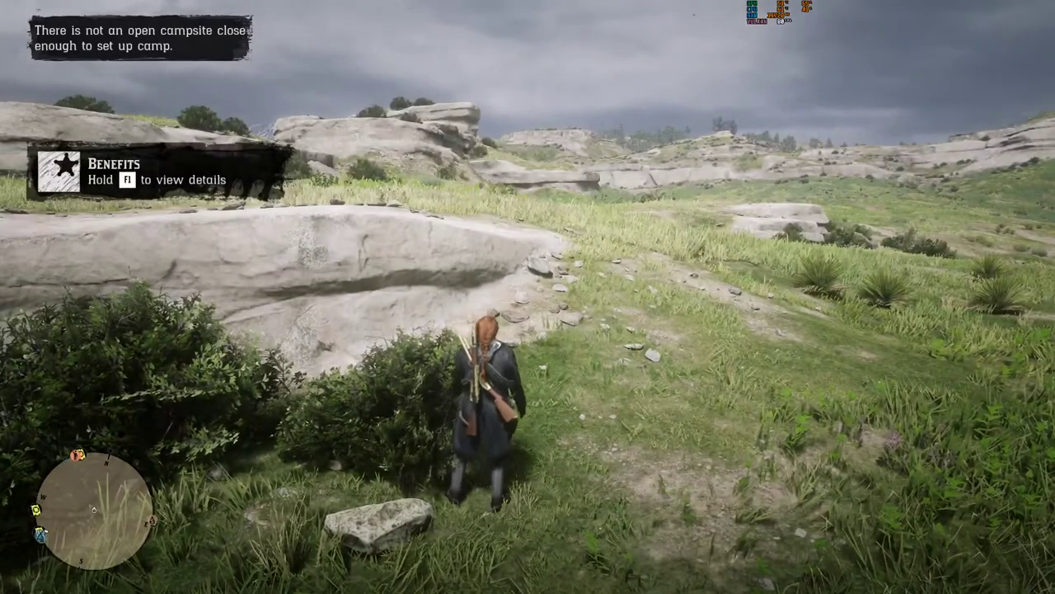
pyautogui.press('w')
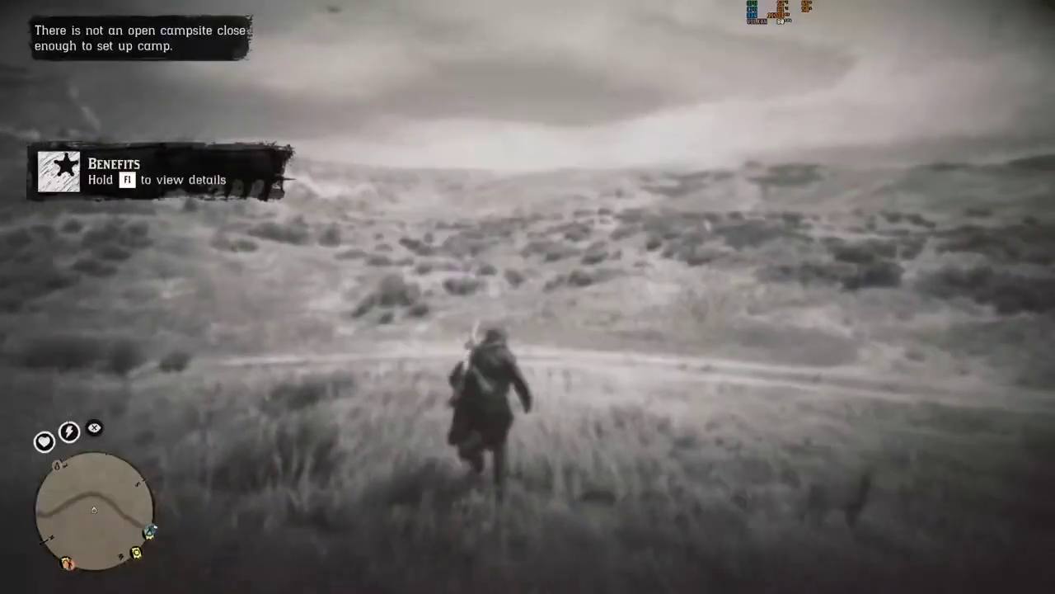
pyautogui.press('Tab')
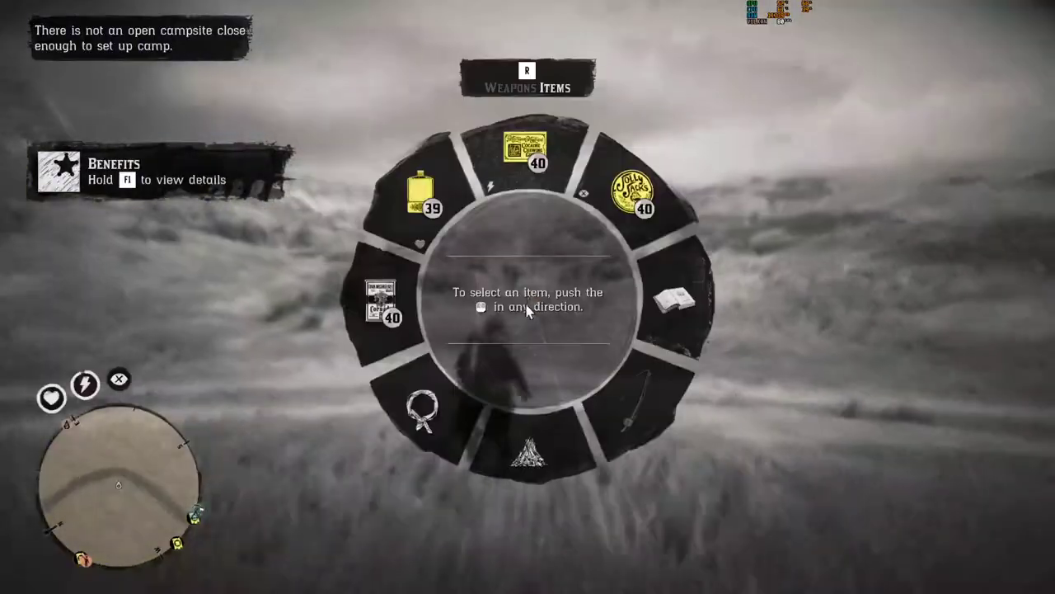
pyautogui.press('w')
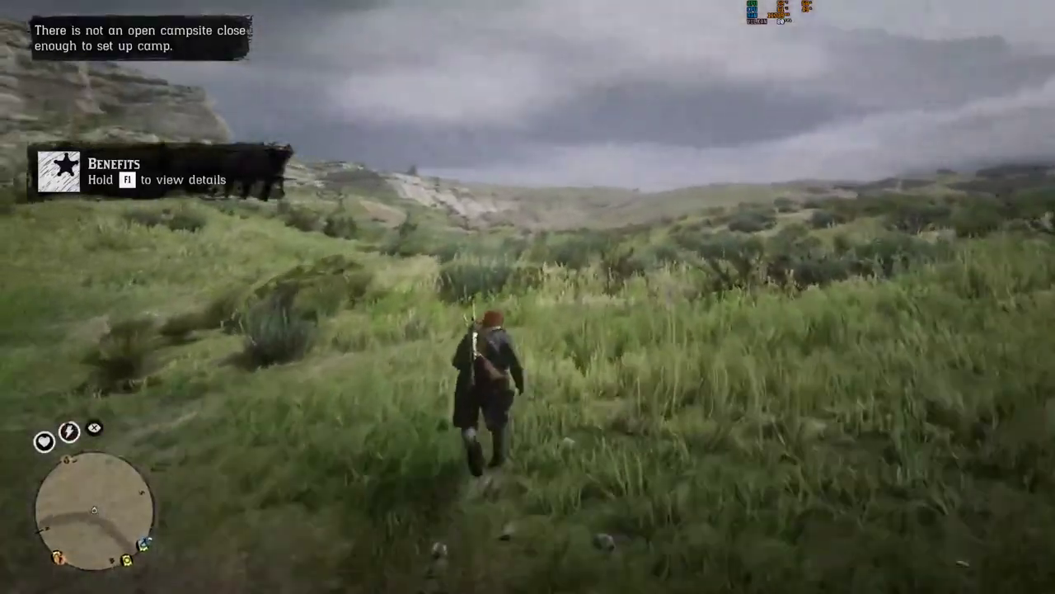
pyautogui.press('a')
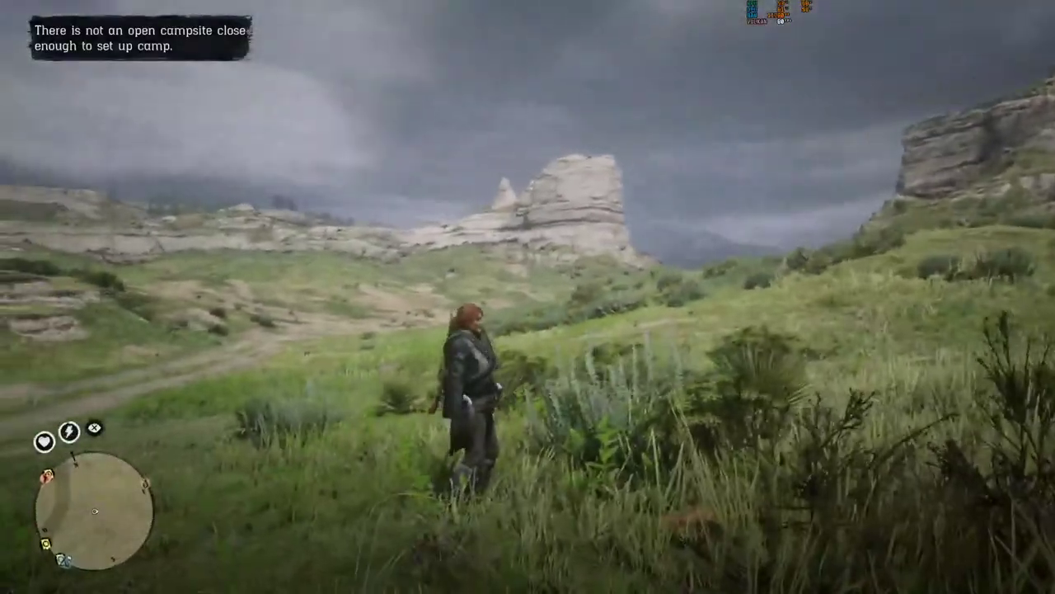
pyautogui.press('w')
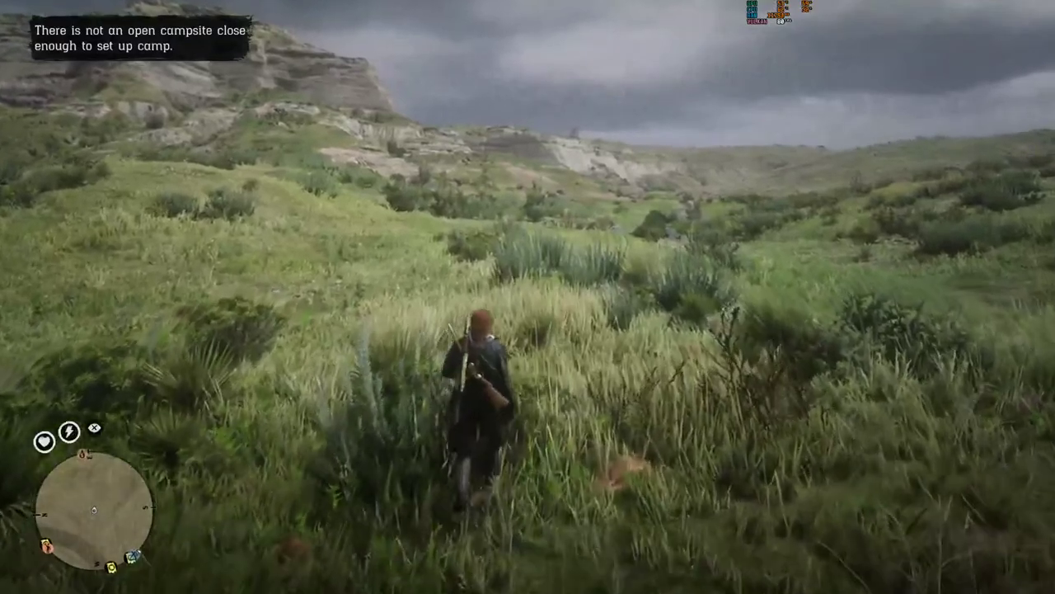
pyautogui.press('Tab')
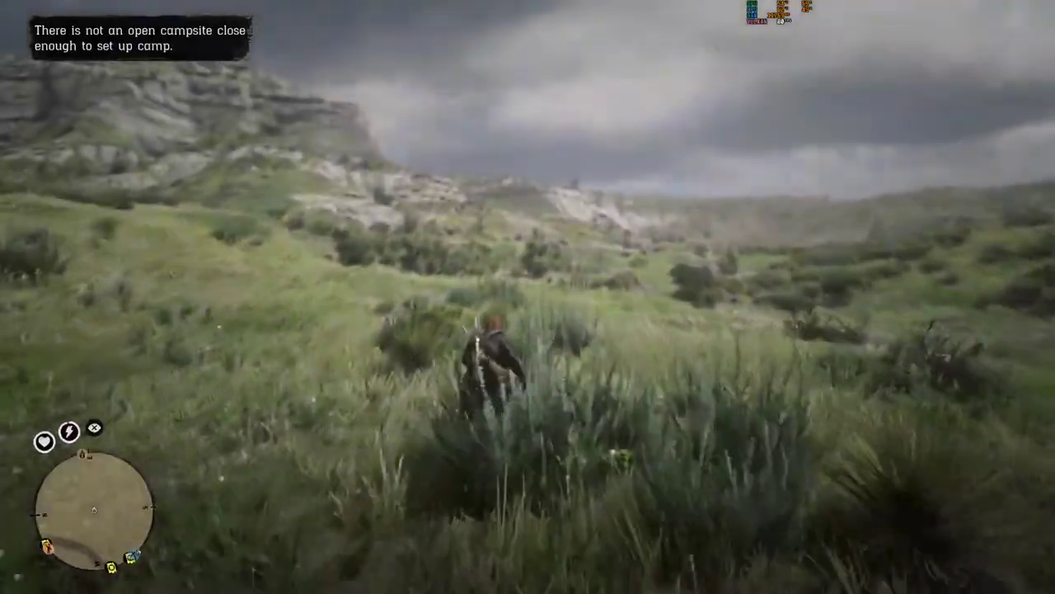
pyautogui.press('w')
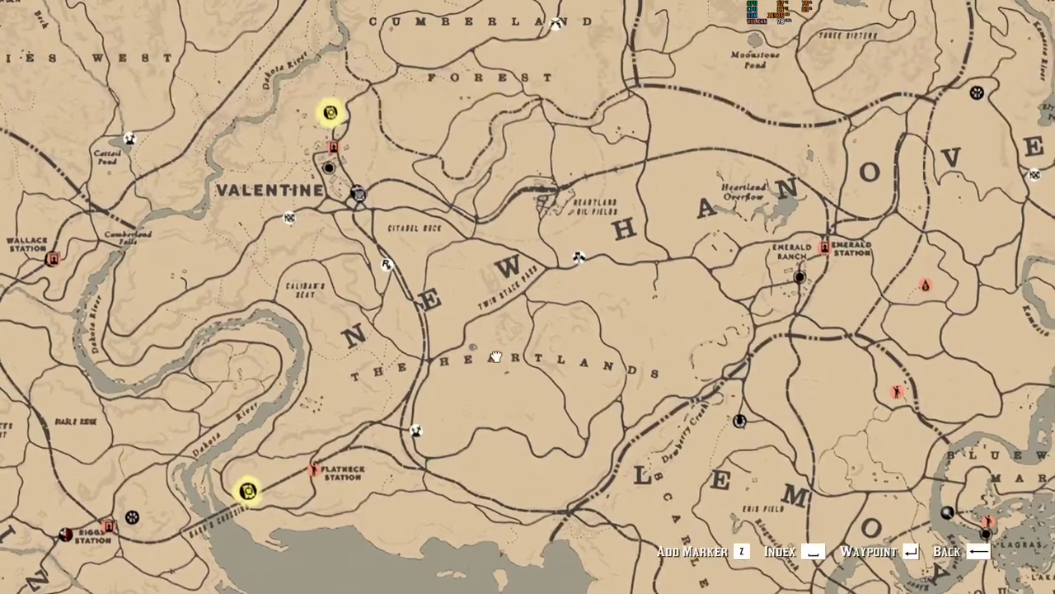
pyautogui.scroll(3, 499, 342)
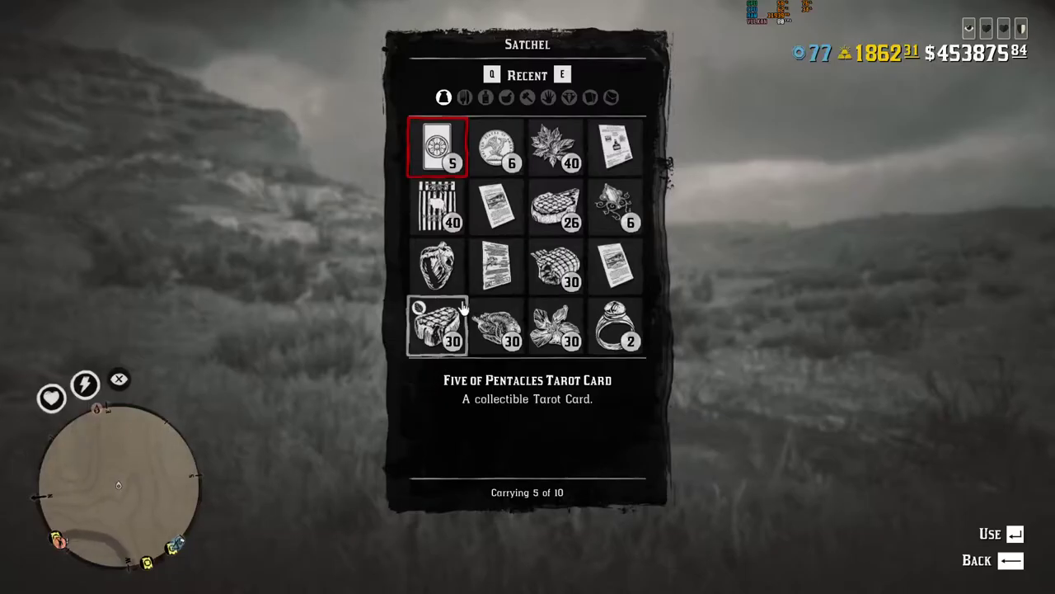
# - Use Map - Coins from the Satchel's Documents > Collector's Maps and read it
pyautogui.click(595, 108)
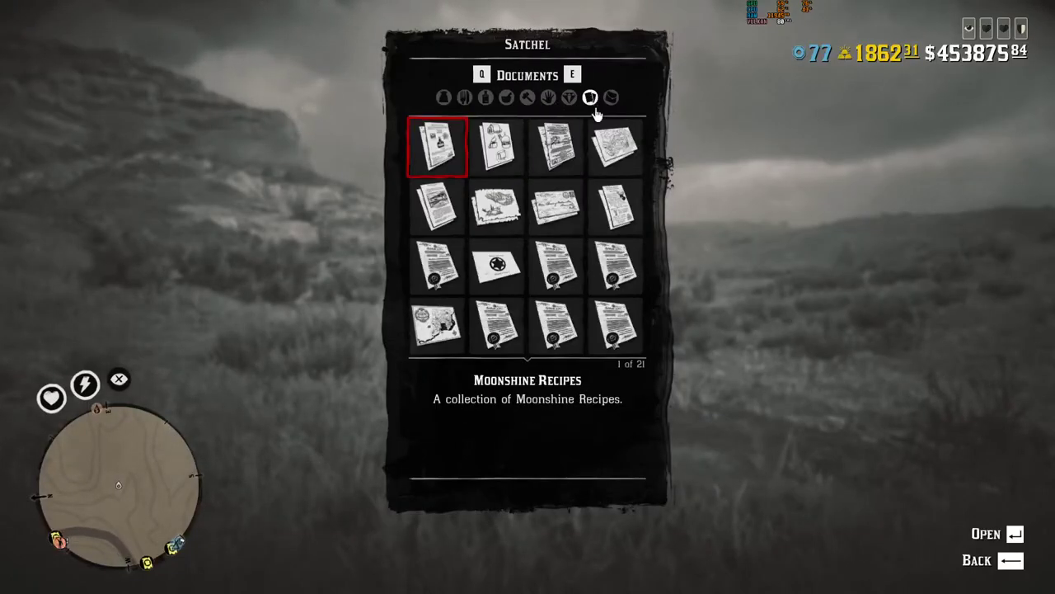
pyautogui.click(614, 146)
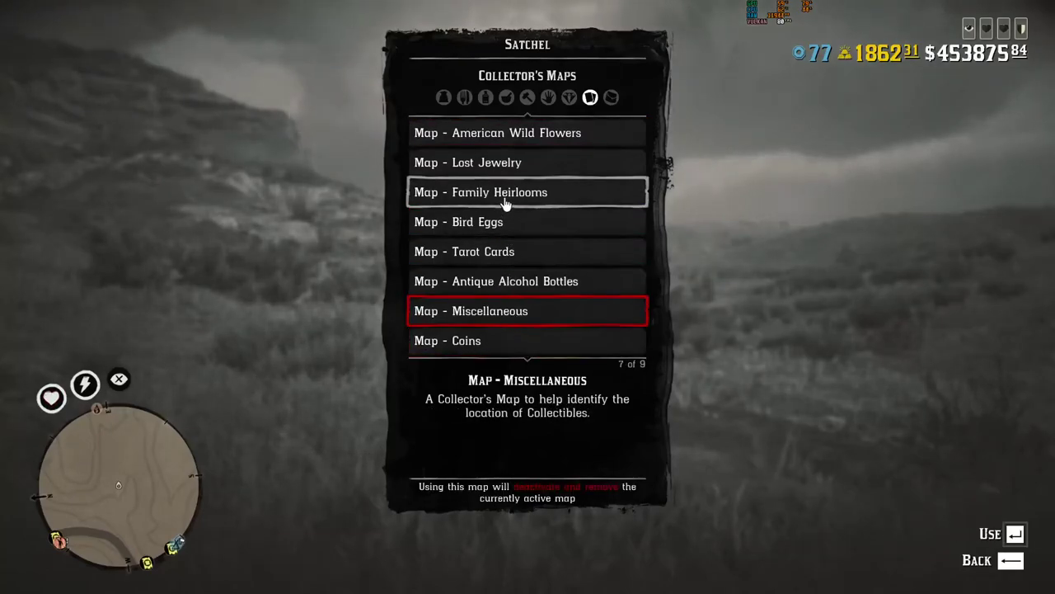
pyautogui.press('BackSpace')
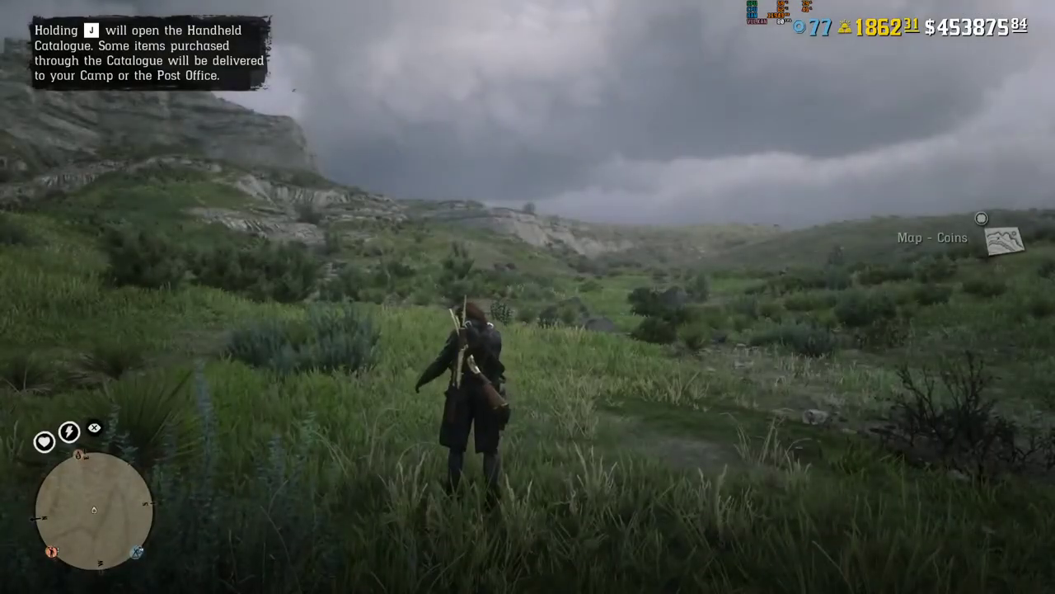
pyautogui.press('e')
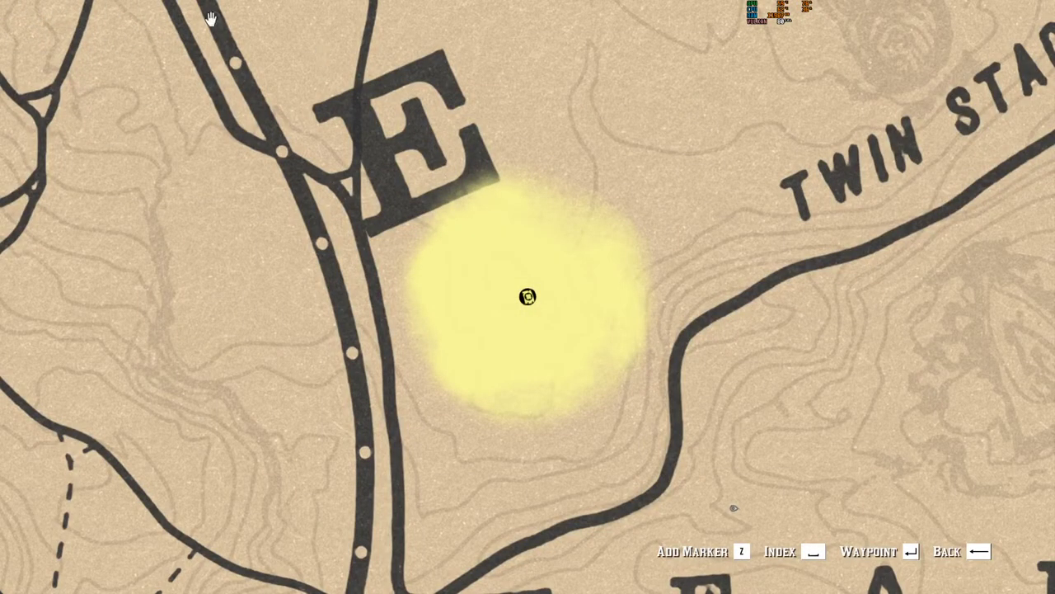
# - Zoom and pan the world map to check the coin search areas, then close it
pyautogui.scroll(-6, 478, 314)
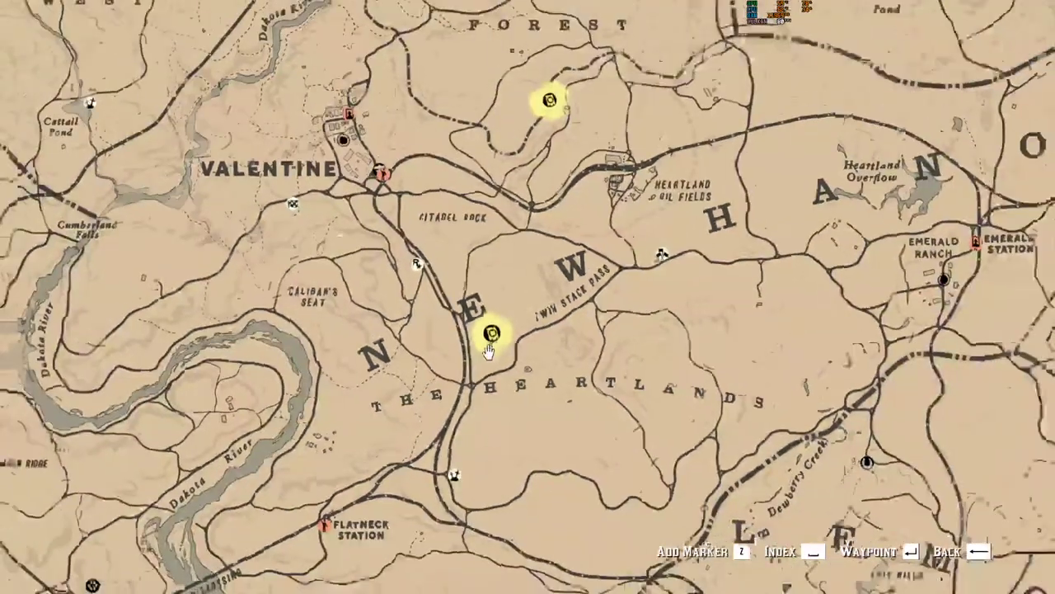
pyautogui.scroll(-2, 488, 351)
pyautogui.moveTo(551, 405); pyautogui.dragTo(539, 306)
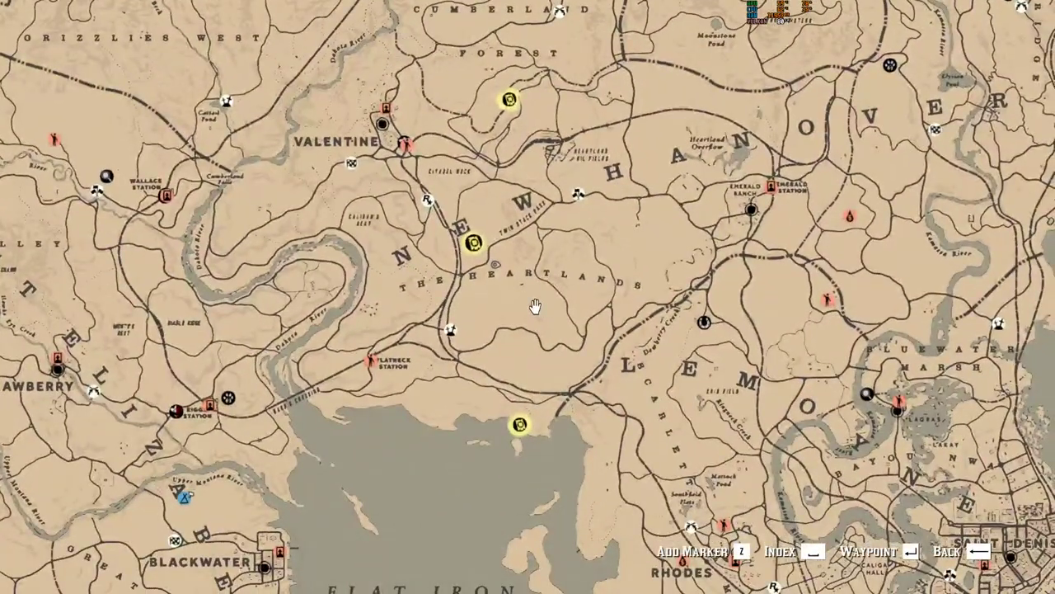
pyautogui.press('Escape')
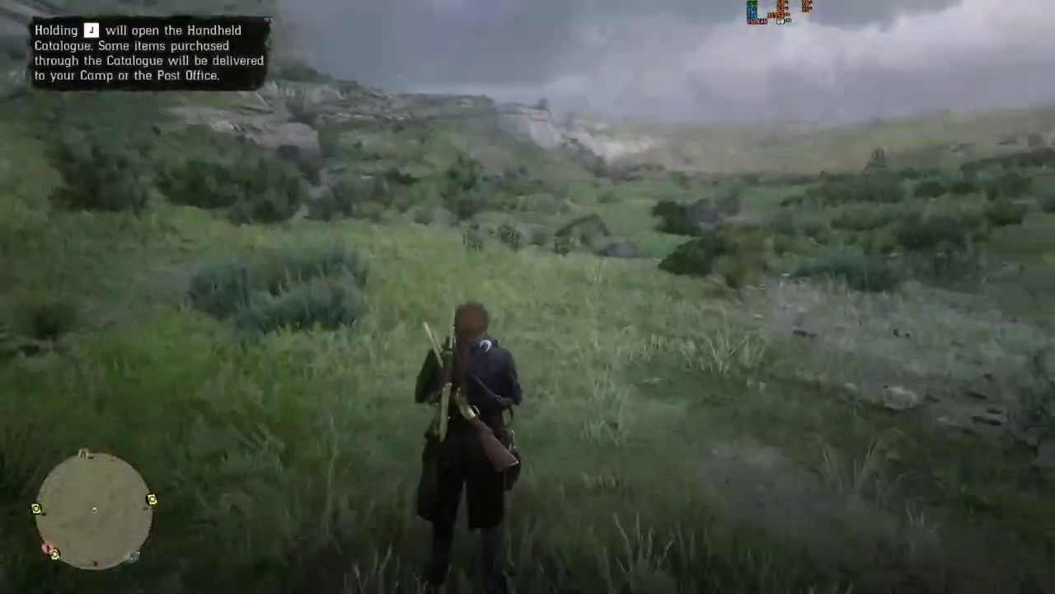
# - Walk across the grassland and turn the character to face the rocky hills
pyautogui.press('w')
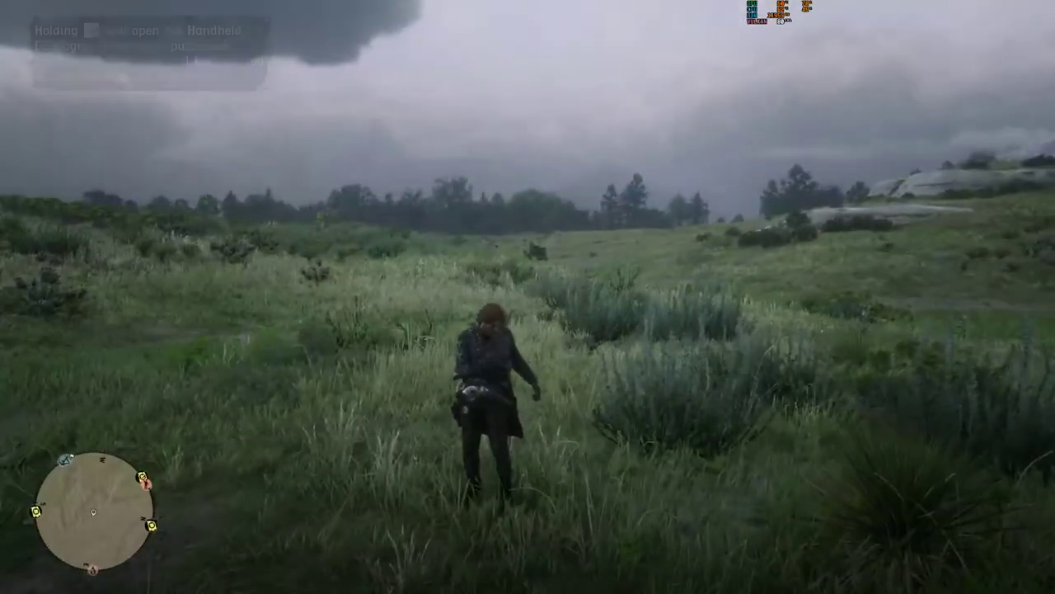
pyautogui.press('s')
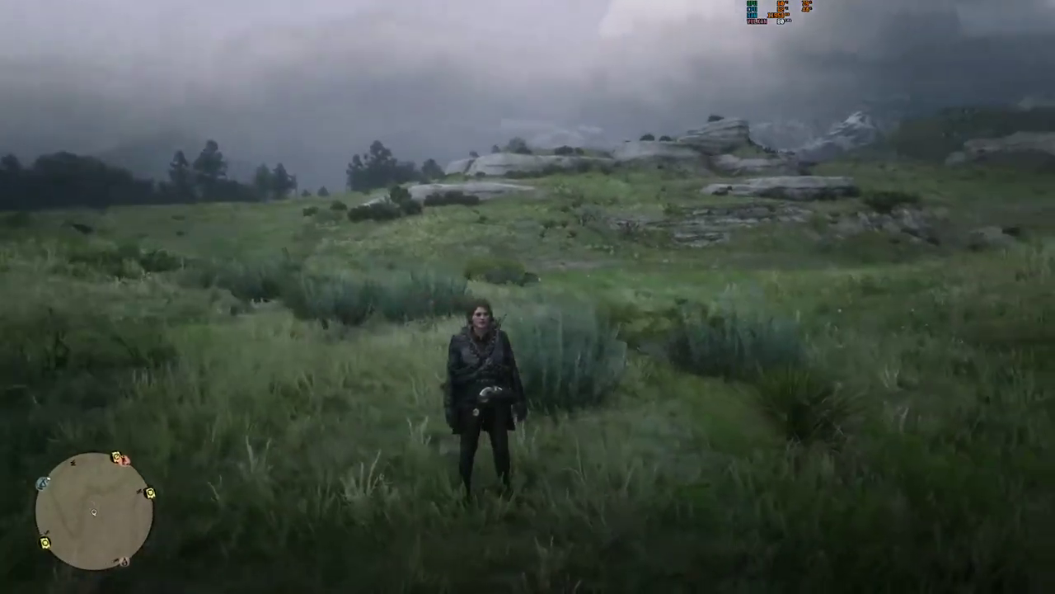
pyautogui.press('s')
pyautogui.press('s')
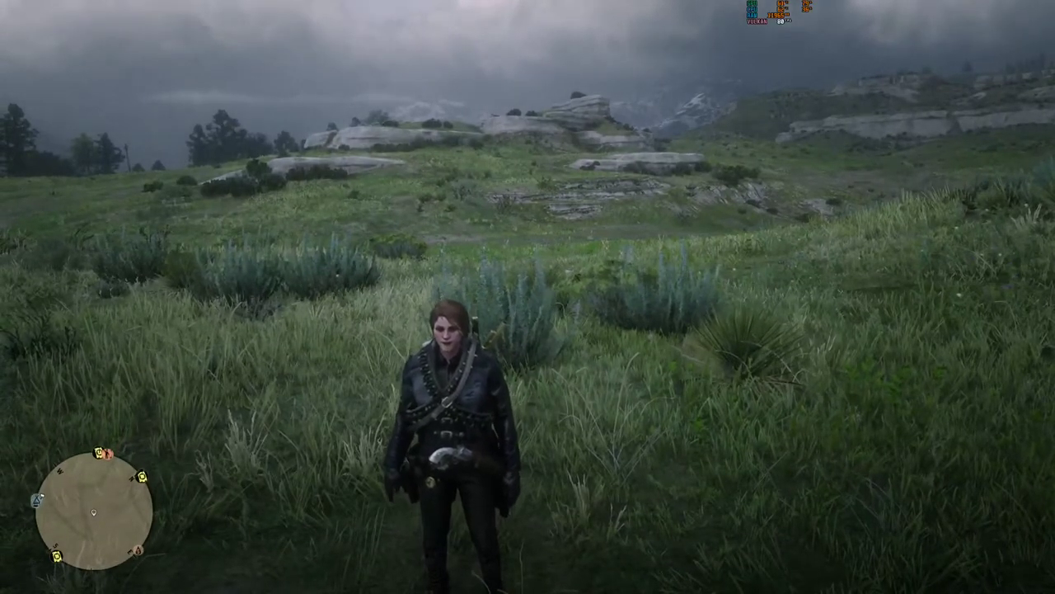
pyautogui.press('w')
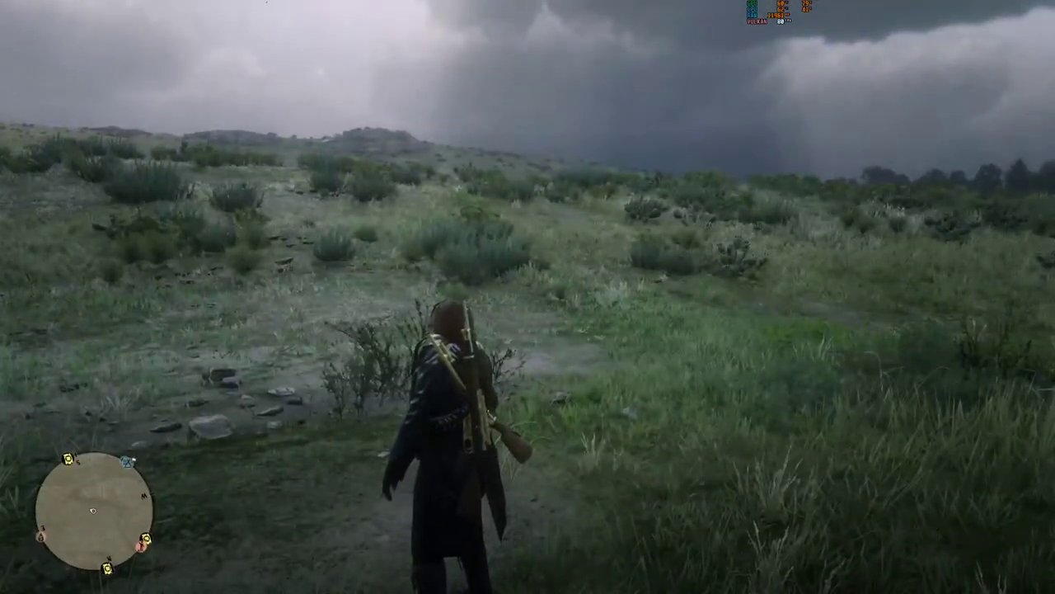
pyautogui.press('s')
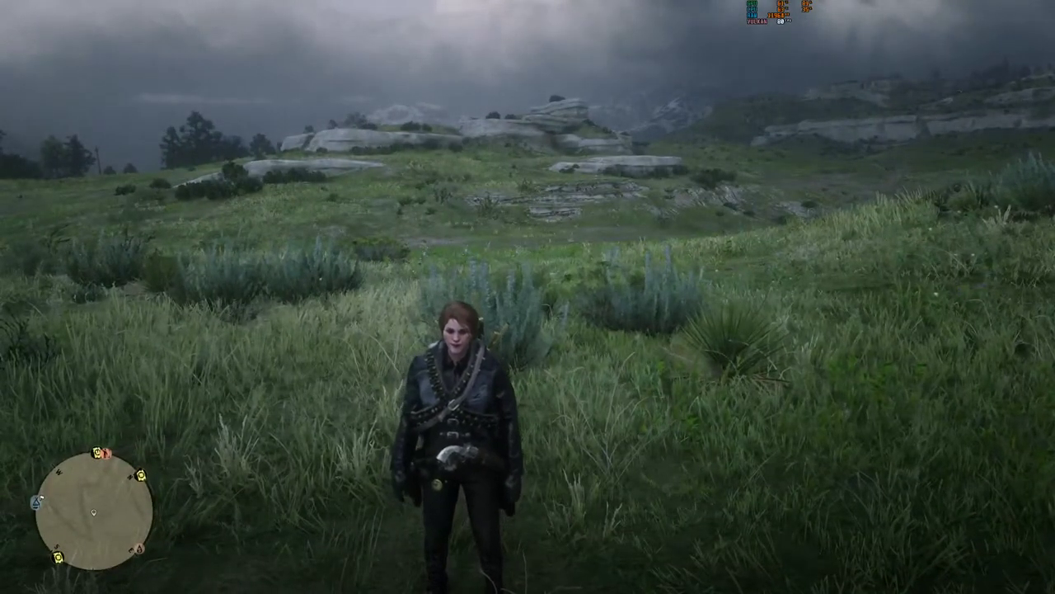
# - Dismiss the Social Club overlay, set the minimap to Expanded radar, then pause the game
pyautogui.press('Escape')
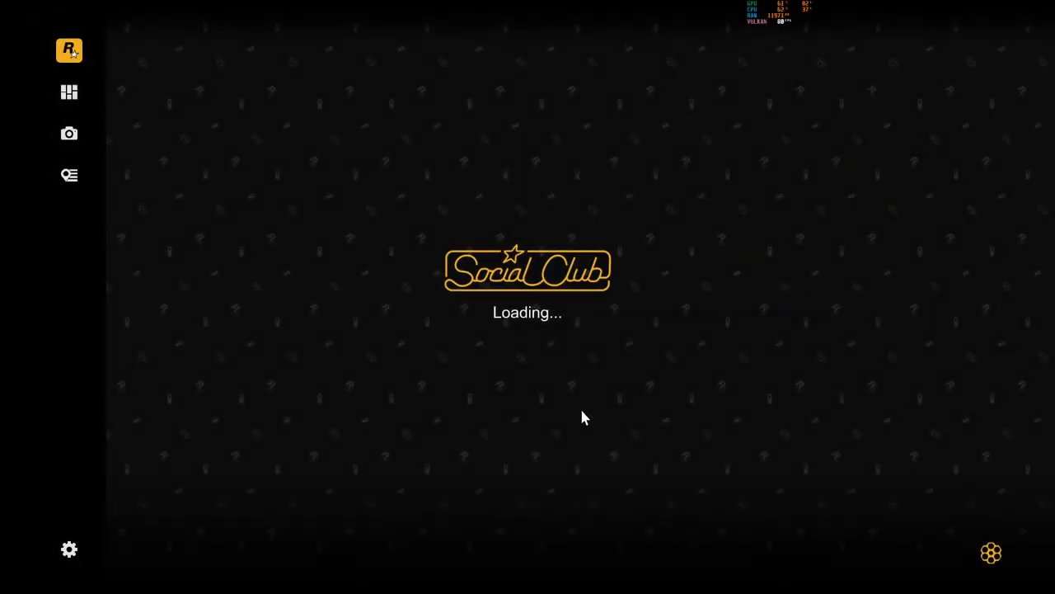
pyautogui.press('Escape')
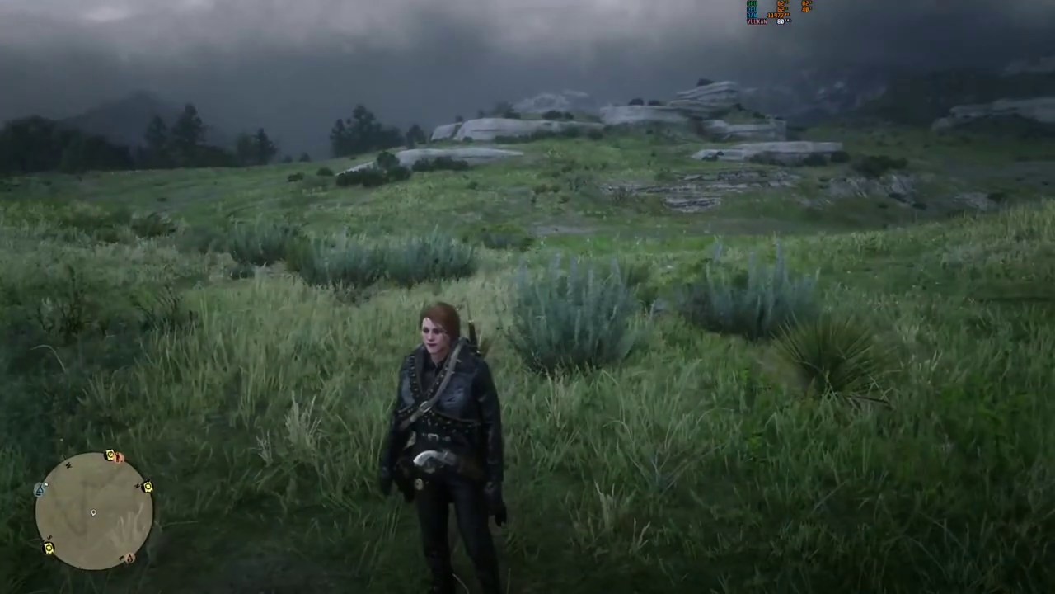
pyautogui.press('z')
pyautogui.press('x')
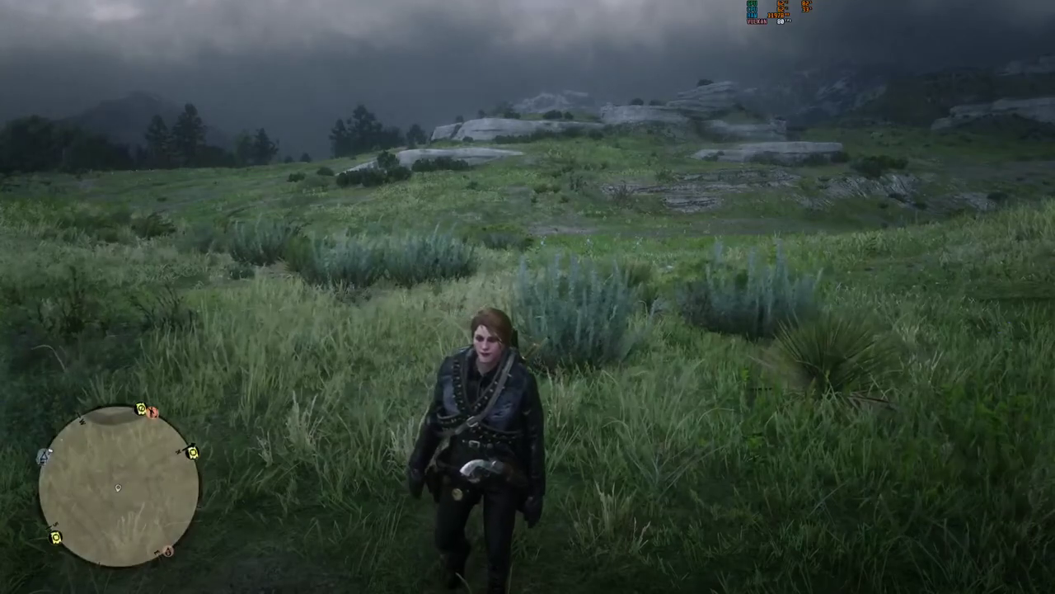
pyautogui.press('a')
pyautogui.press('Escape')
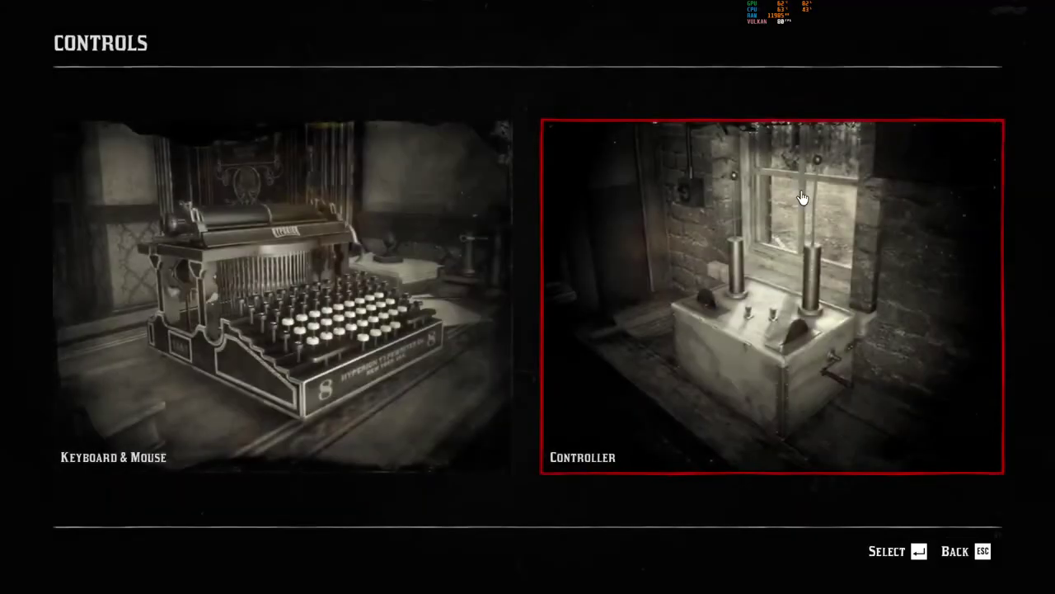
# - Lower the Sound Volume slider in Audio settings, exit the menus, and resume running
pyautogui.click(280, 289)
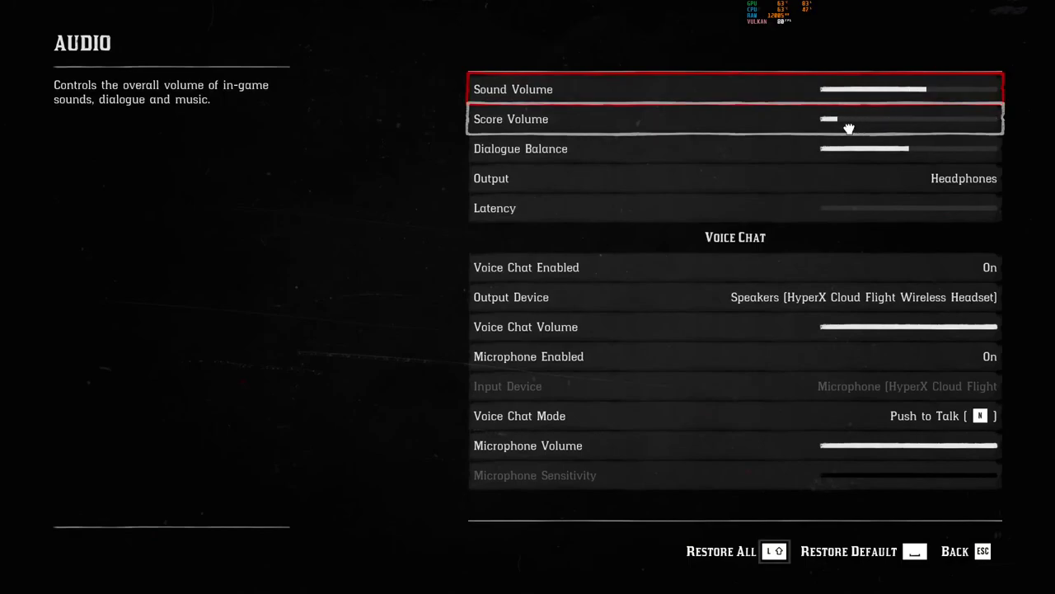
pyautogui.click(923, 89)
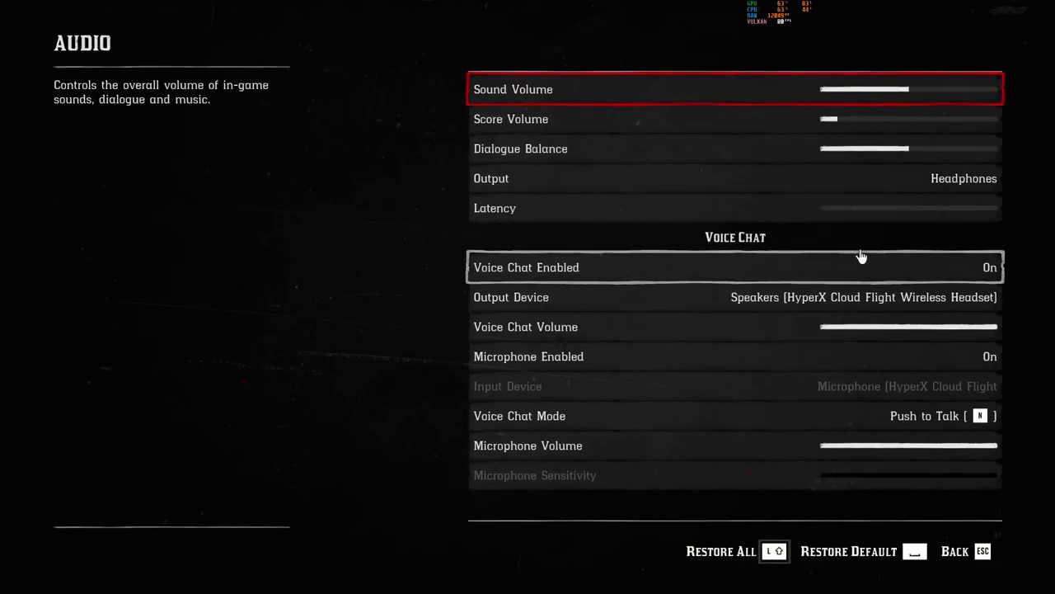
pyautogui.click(973, 549)
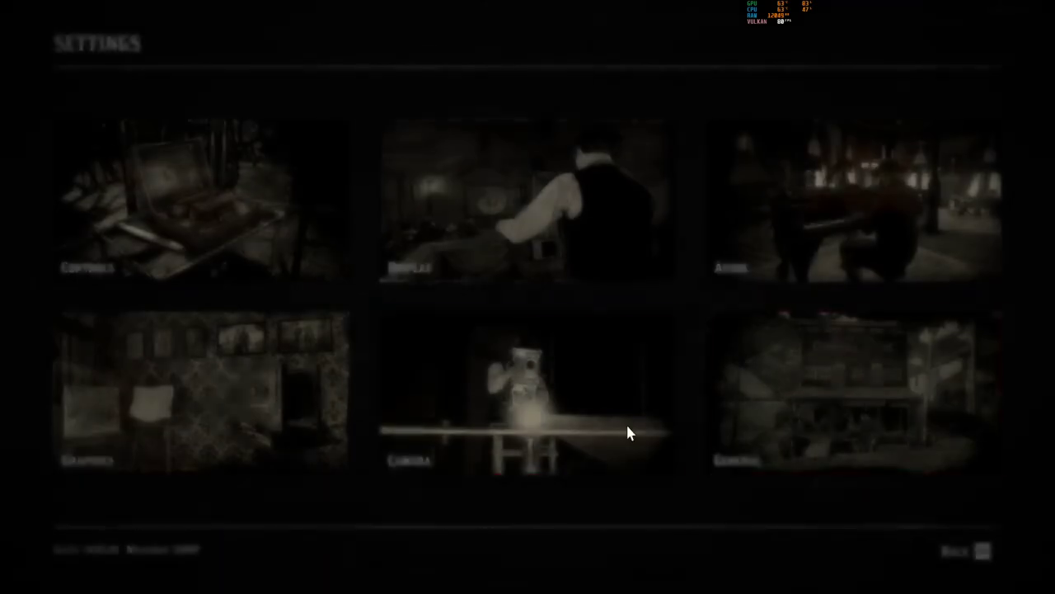
pyautogui.click(931, 558)
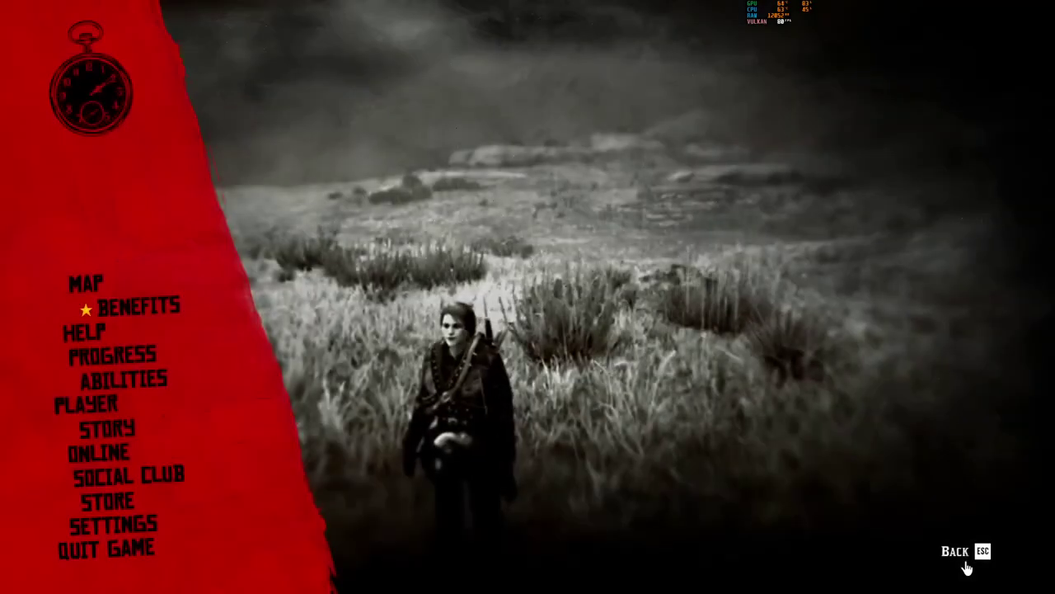
pyautogui.click(977, 564)
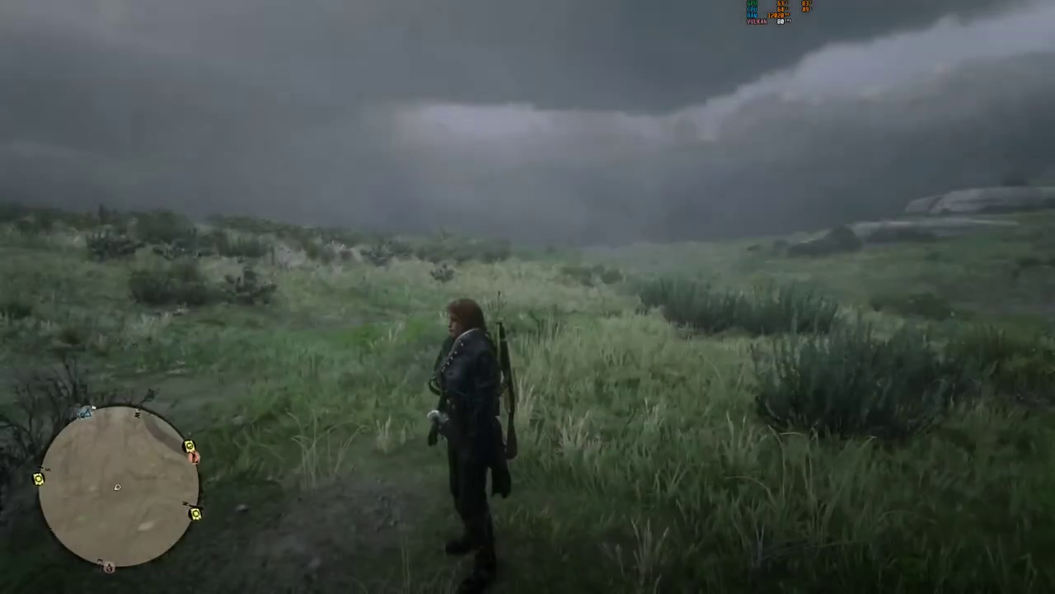
pyautogui.press('w')
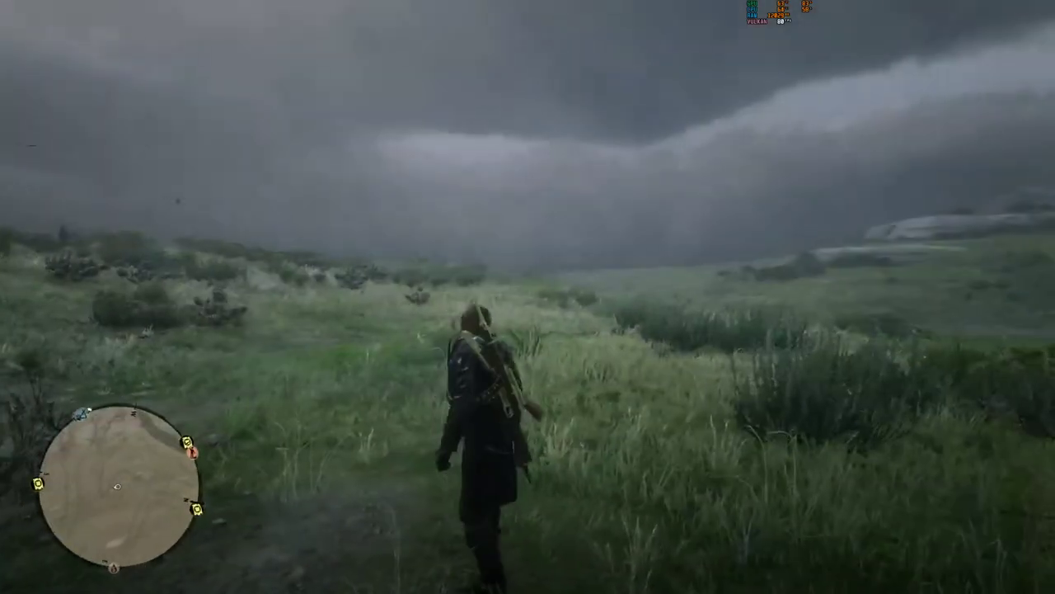